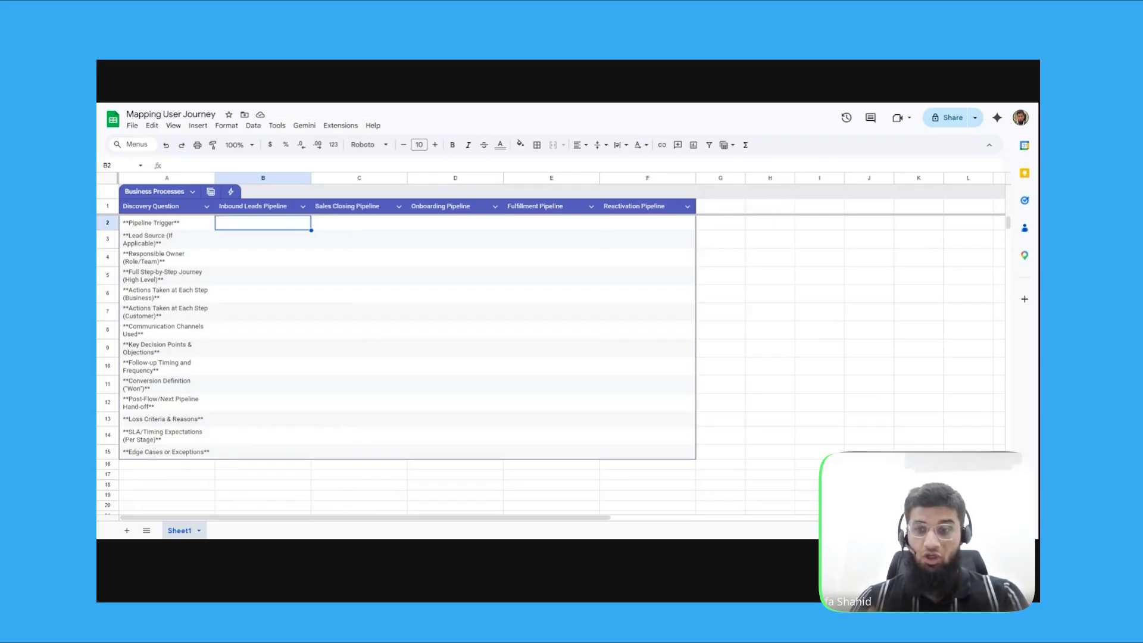
pyautogui.moveTo(149, 223); pyautogui.dragTo(155, 472)
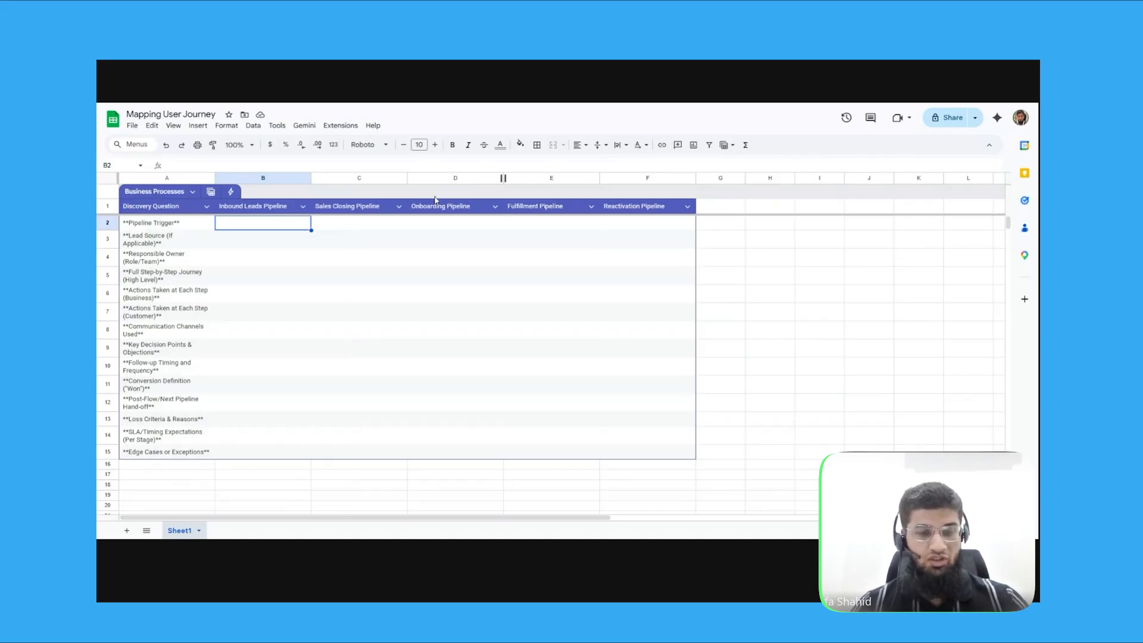
# Enter "Form fill" as the Pipeline Trigger in the Inbound Leads Pipeline column, making sure it sits in B2
pyautogui.write('Form fill')
pyautogui.press('Up')
pyautogui.press('Down')
pyautogui.press('Down')
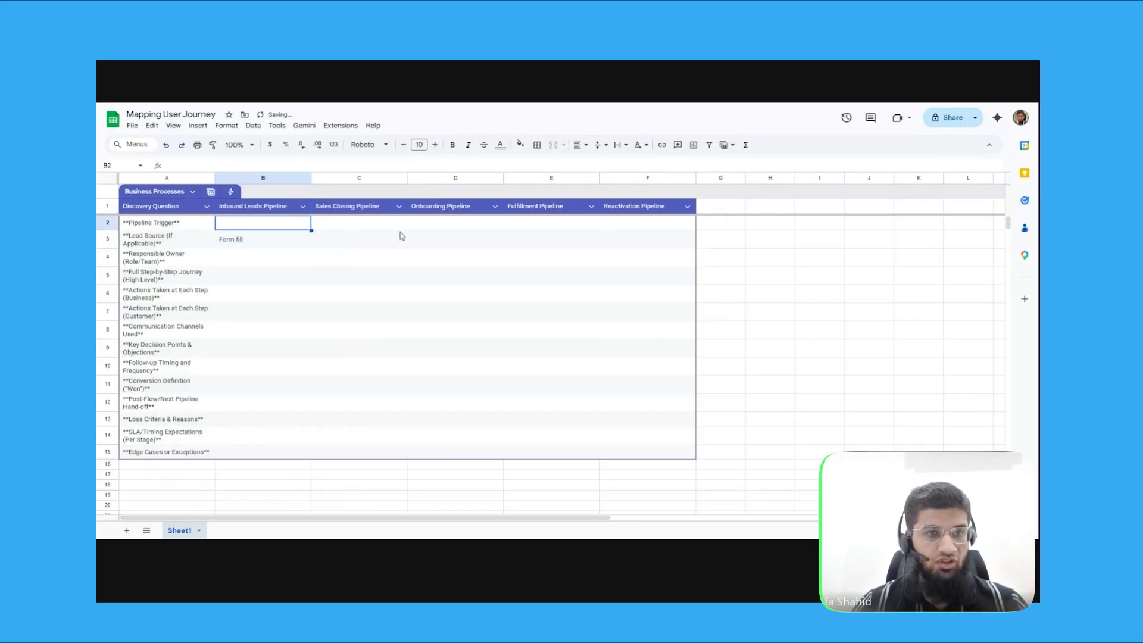
pyautogui.hotkey('ctrl', 'x')
pyautogui.press('Up')
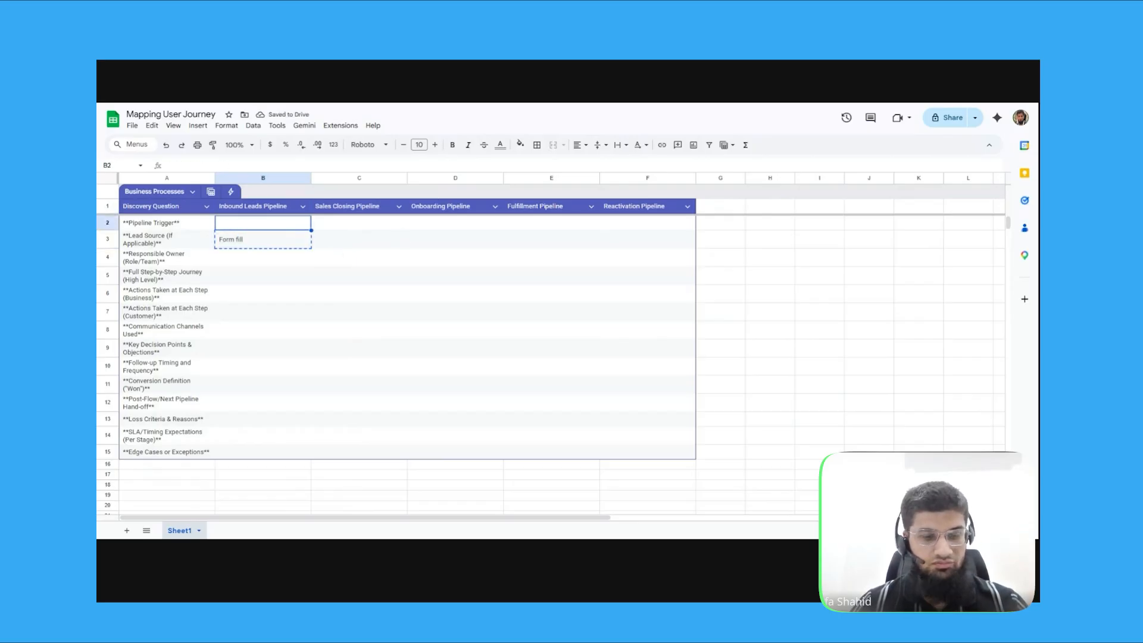
pyautogui.hotkey('ctrl', 'v')
pyautogui.press('Down')
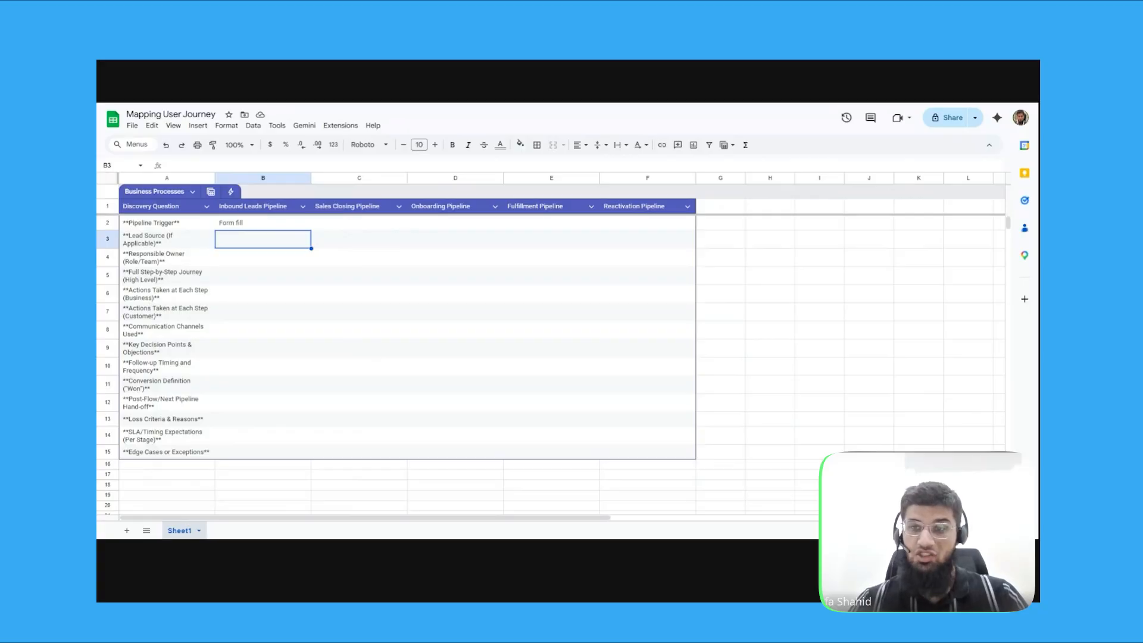
# Fill in the Inbound Leads lead source as "Facebook Ads" and the responsible owner as "SDR Team / Team A"
pyautogui.hotkey('ctrl', 'v')
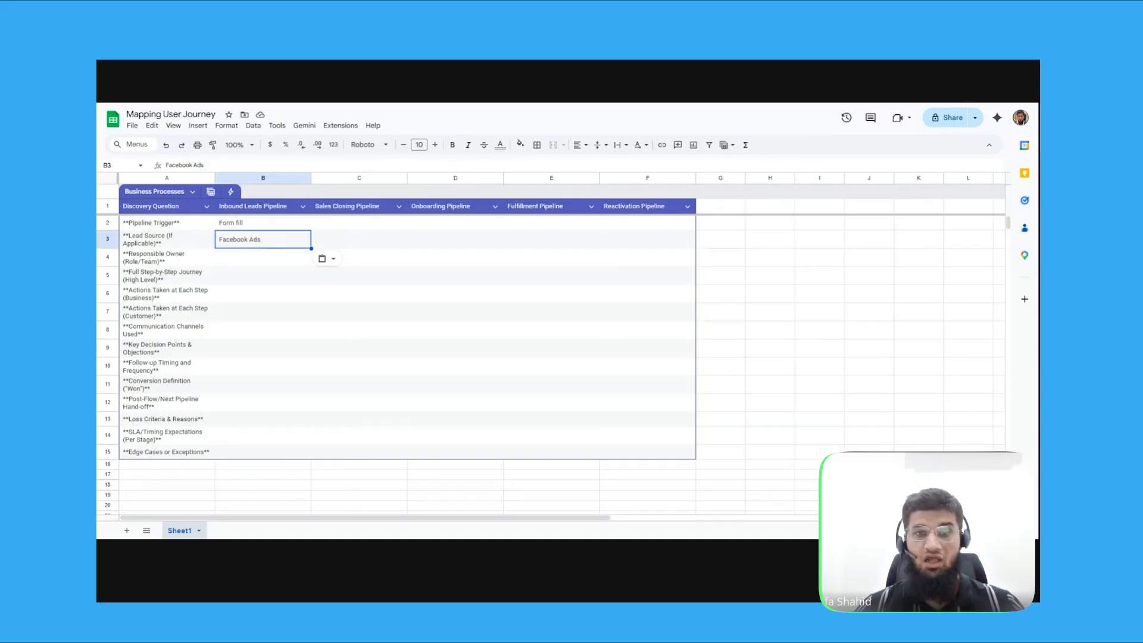
pyautogui.press('Down')
pyautogui.write('SDR Team / Team A')
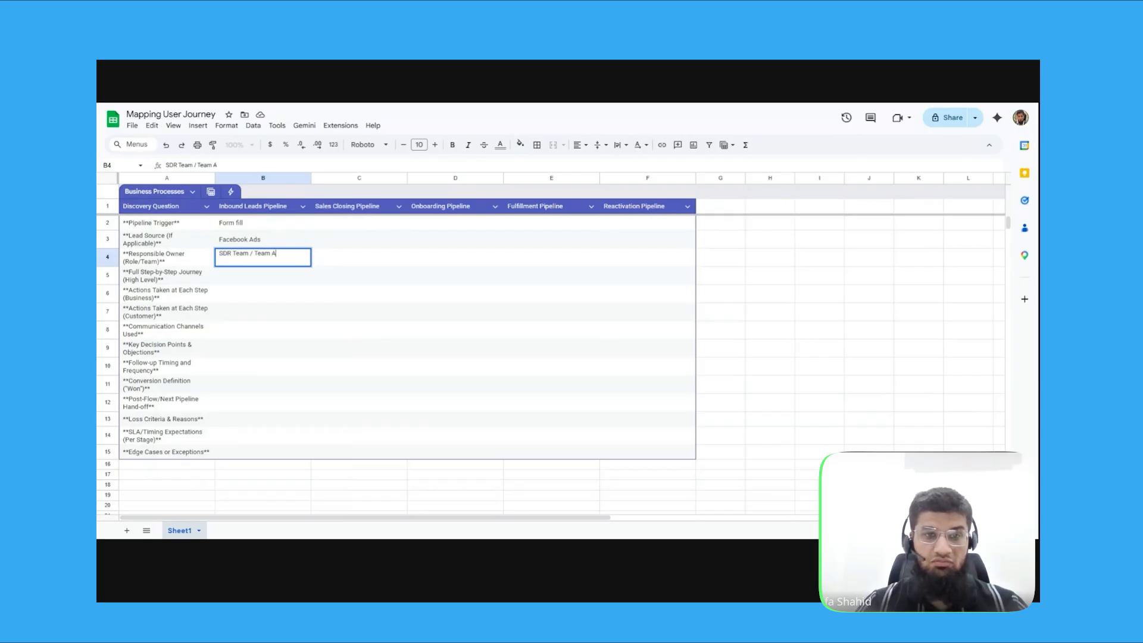
pyautogui.press('Return')
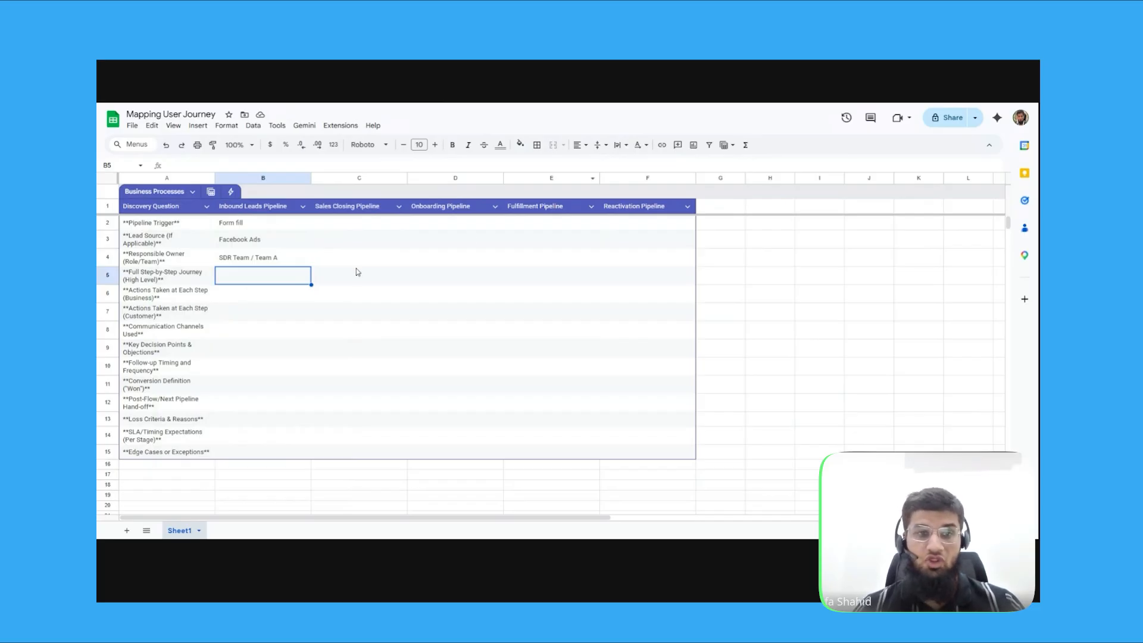
# Enter the Inbound Leads step-by-step journey in B5 as "New Lead, Contacted, Booked, Showed, Proposal Sent, Paid, won, lost"
pyautogui.hotkey('ctrl', 'v')
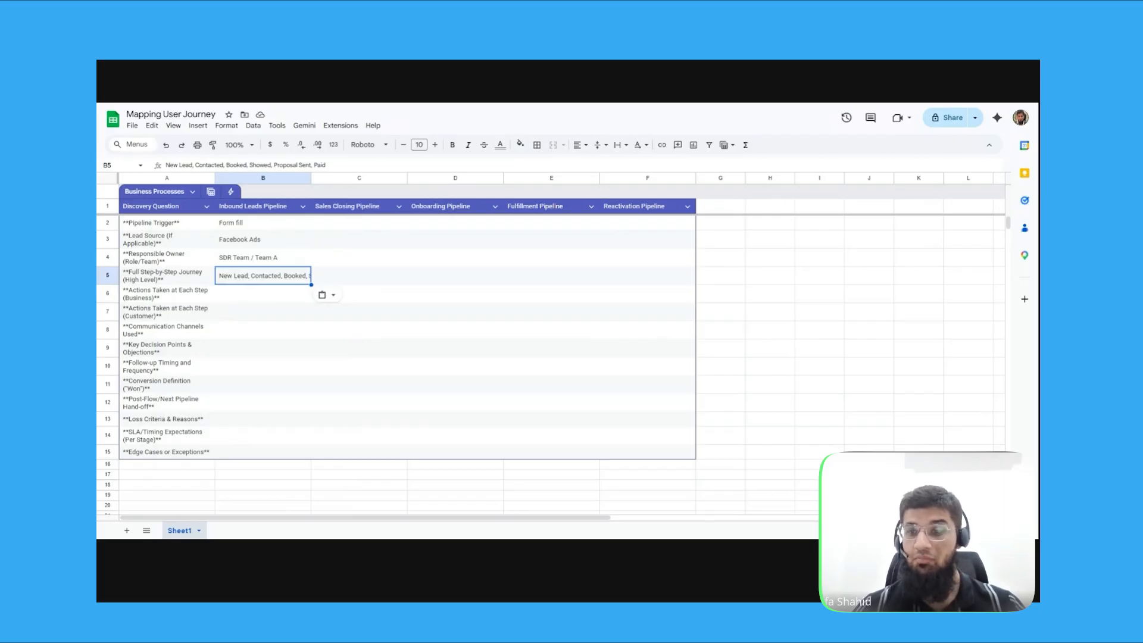
pyautogui.click(326, 165)
pyautogui.write(', w')
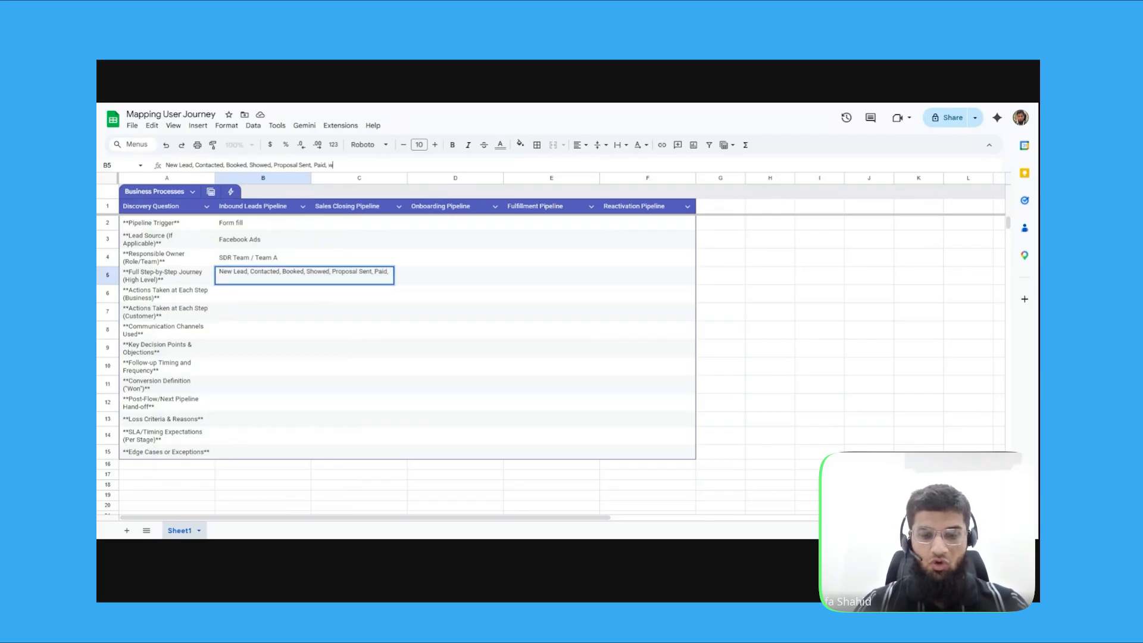
pyautogui.write('on, lost')
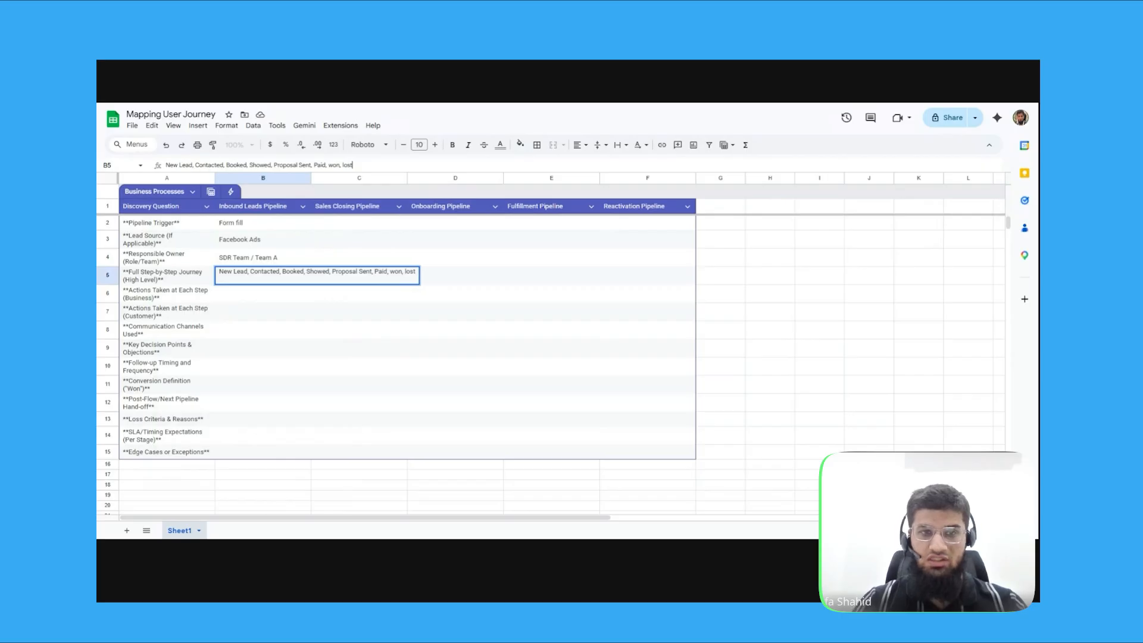
pyautogui.press('Return')
# Wrap the text of the Inbound Leads journey cell B5 so the full stage list fits the column
pyautogui.click(257, 275)
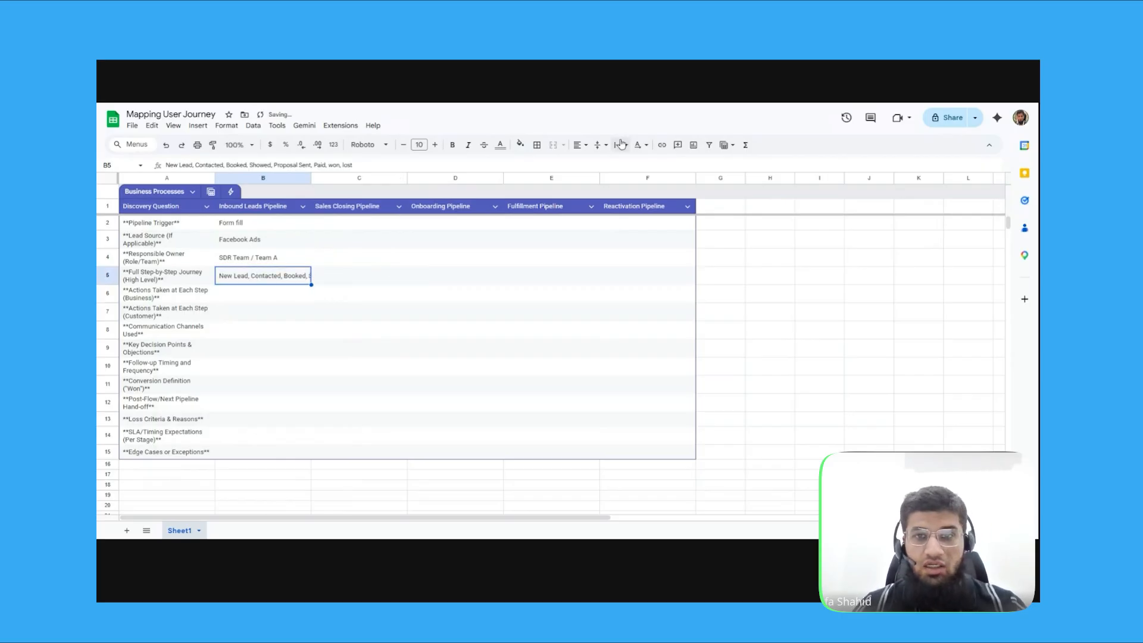
pyautogui.click(624, 146)
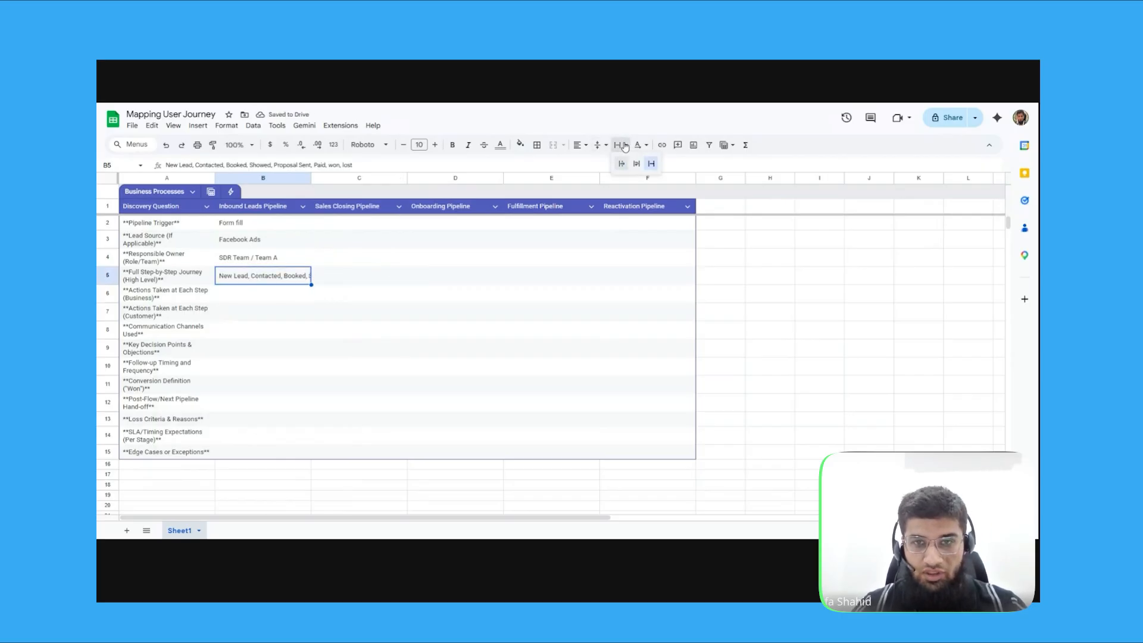
pyautogui.click(636, 169)
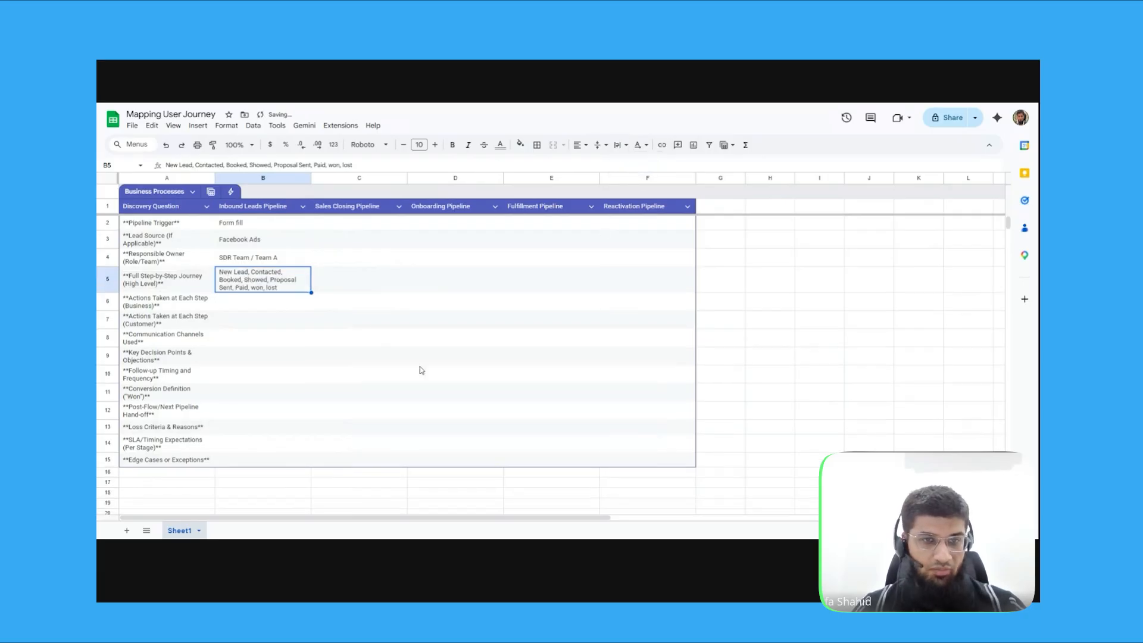
pyautogui.click(395, 374)
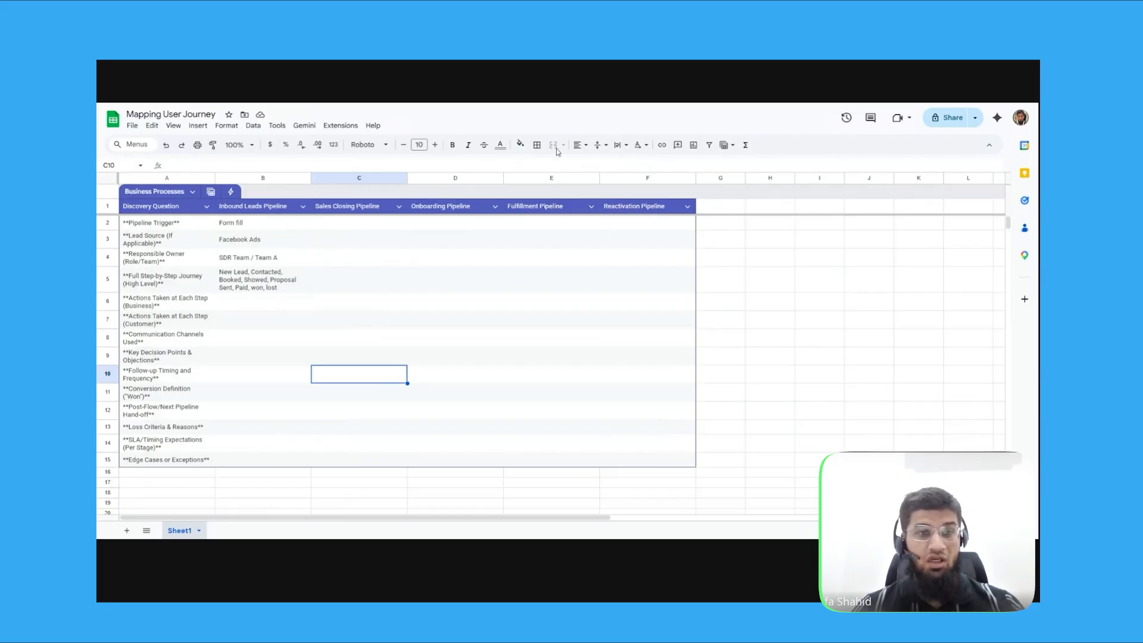
# Enter "Call, SMS, Email, Direct VM" as the business actions taken at each step for Inbound Leads
pyautogui.click(258, 306)
pyautogui.write('Call, SMS, Email')
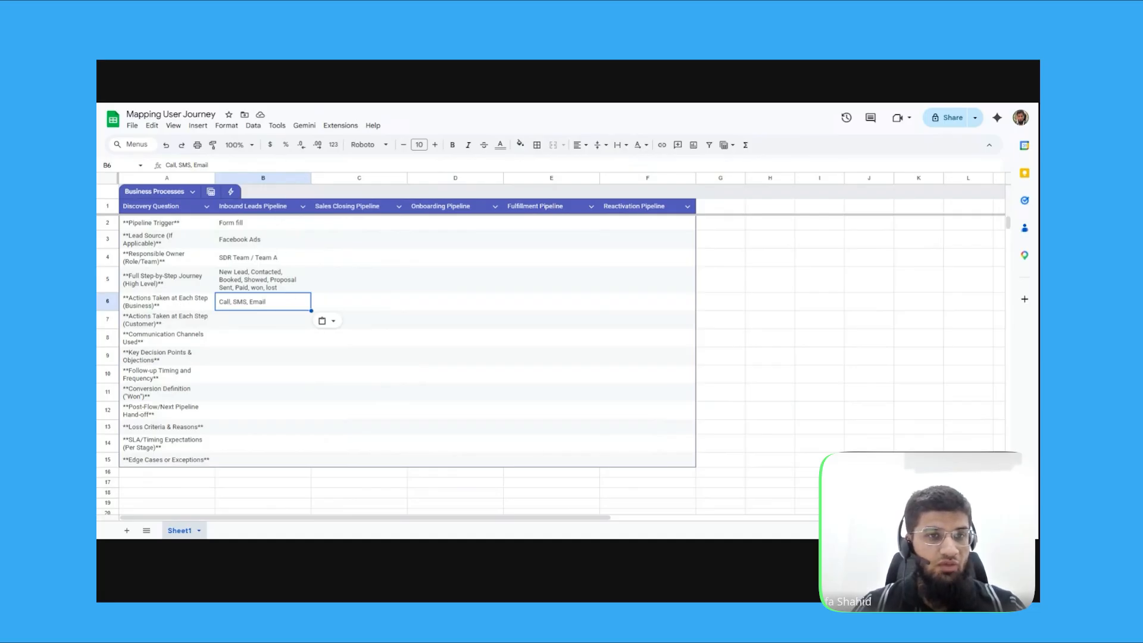
pyautogui.click(282, 164)
pyautogui.write('Direct VM')
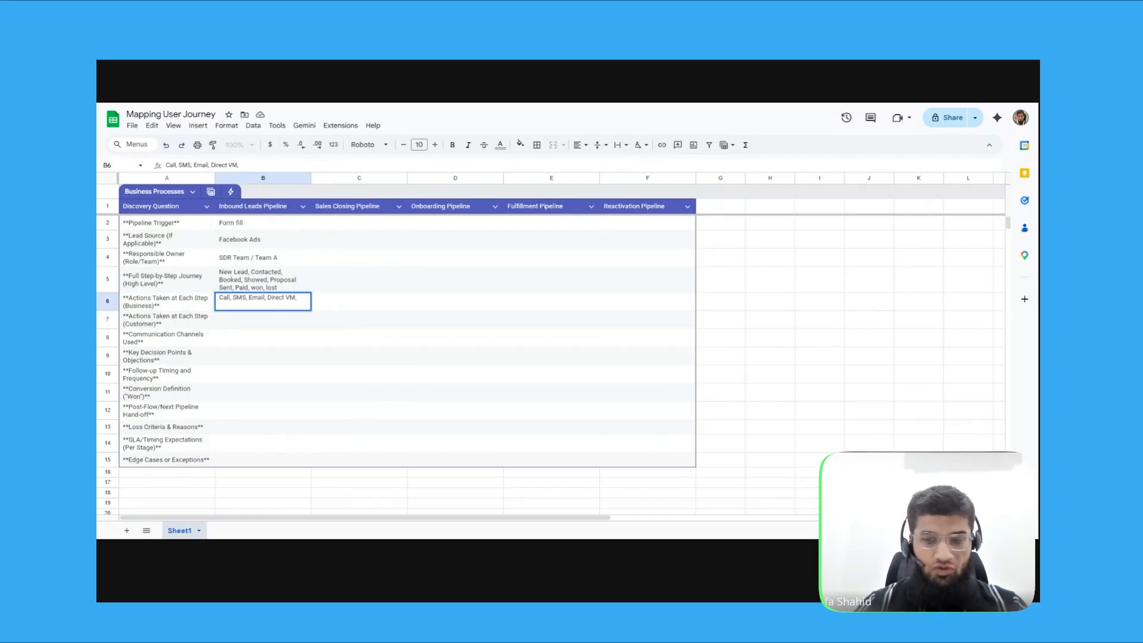
pyautogui.press('Return')
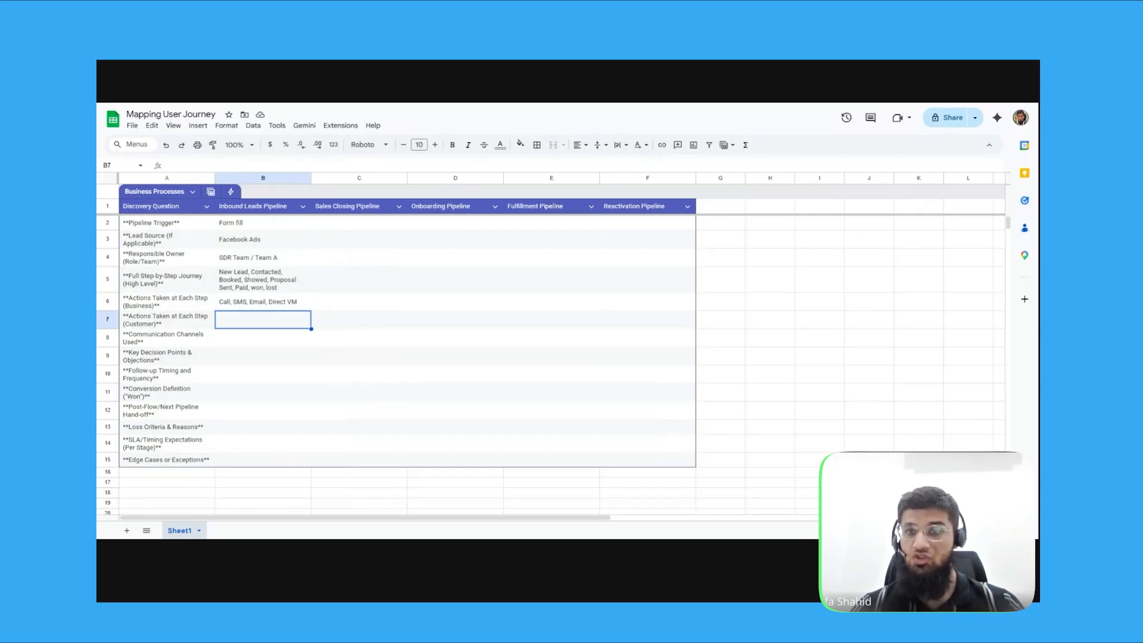
# Fill in the Inbound Leads customer actions as "Replies, books" and the communication channels as "Calls, SMS, Emails."
pyautogui.write('Replies, books')
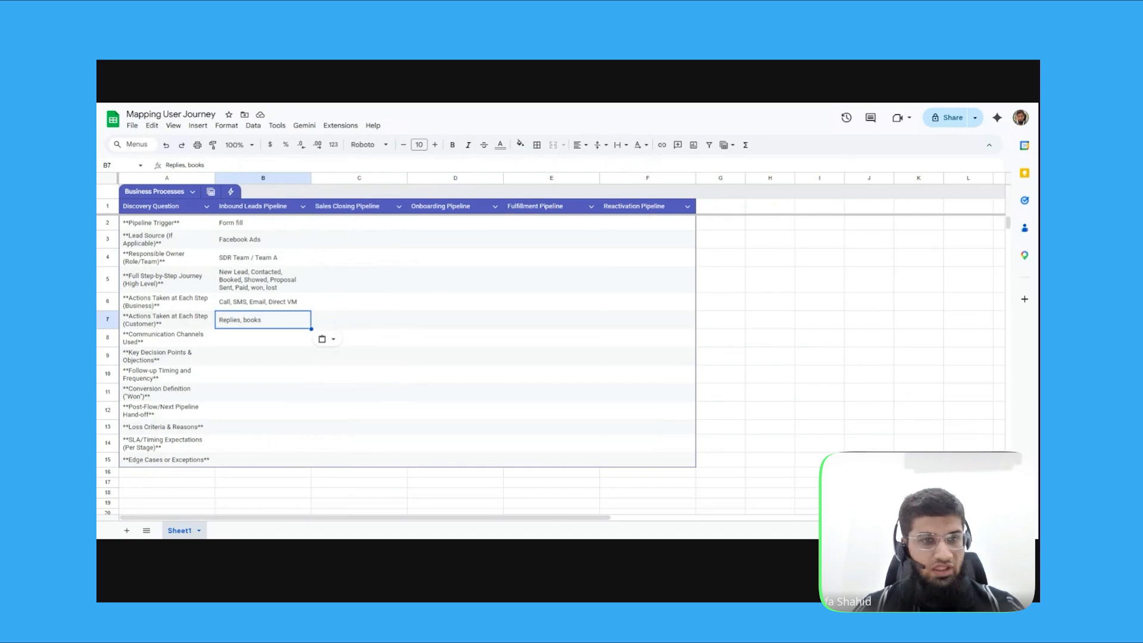
pyautogui.click(240, 340)
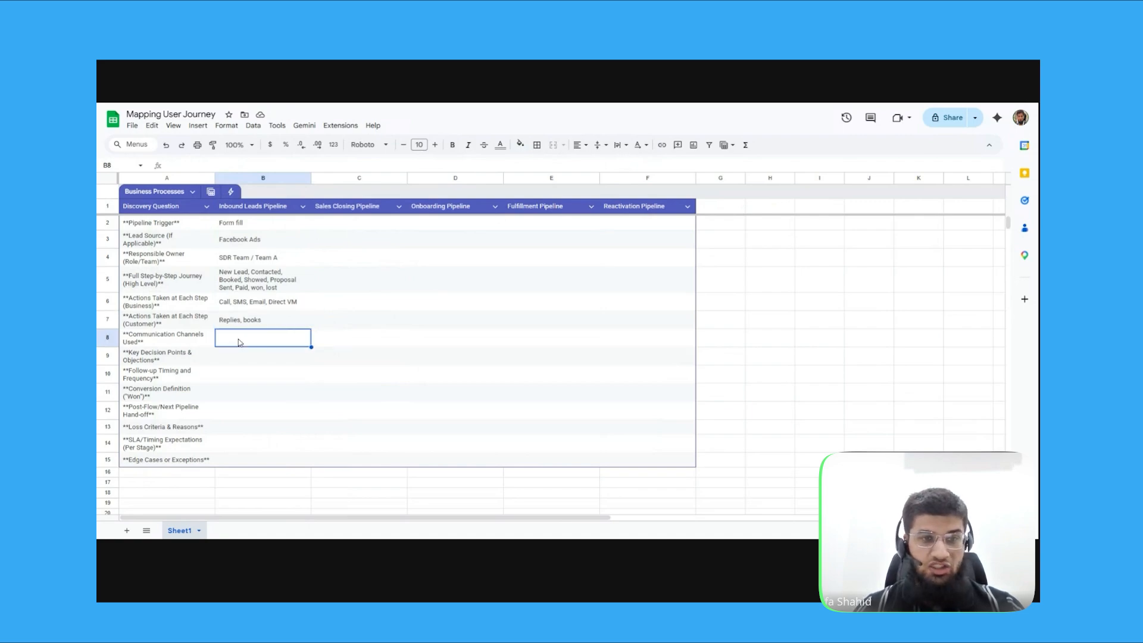
pyautogui.write('Calls, SMS, E')
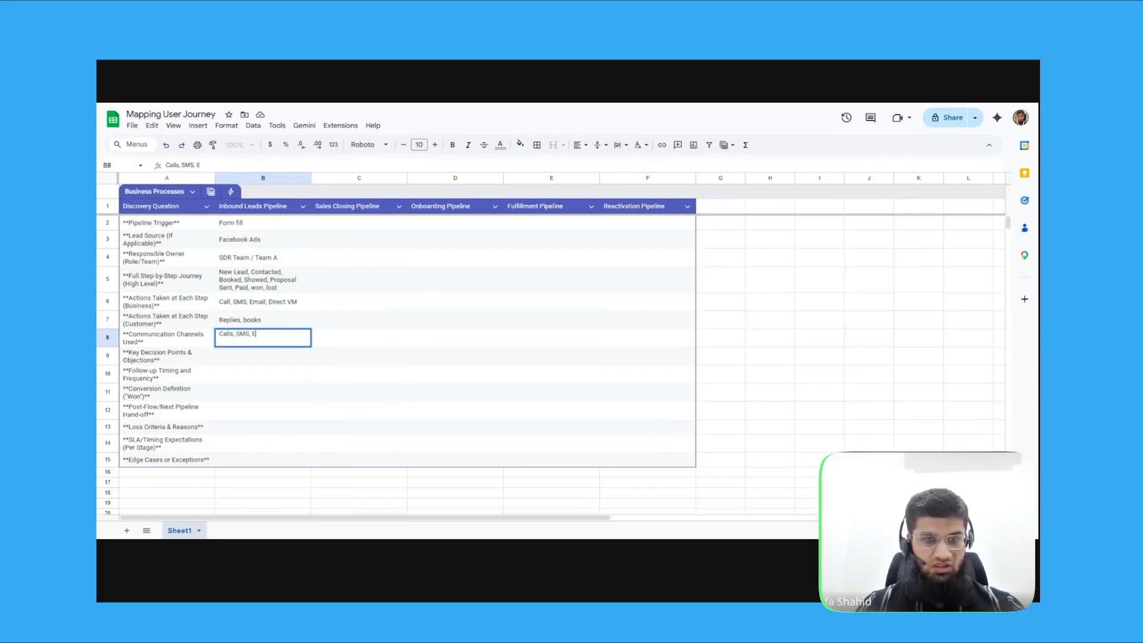
pyautogui.write('mails')
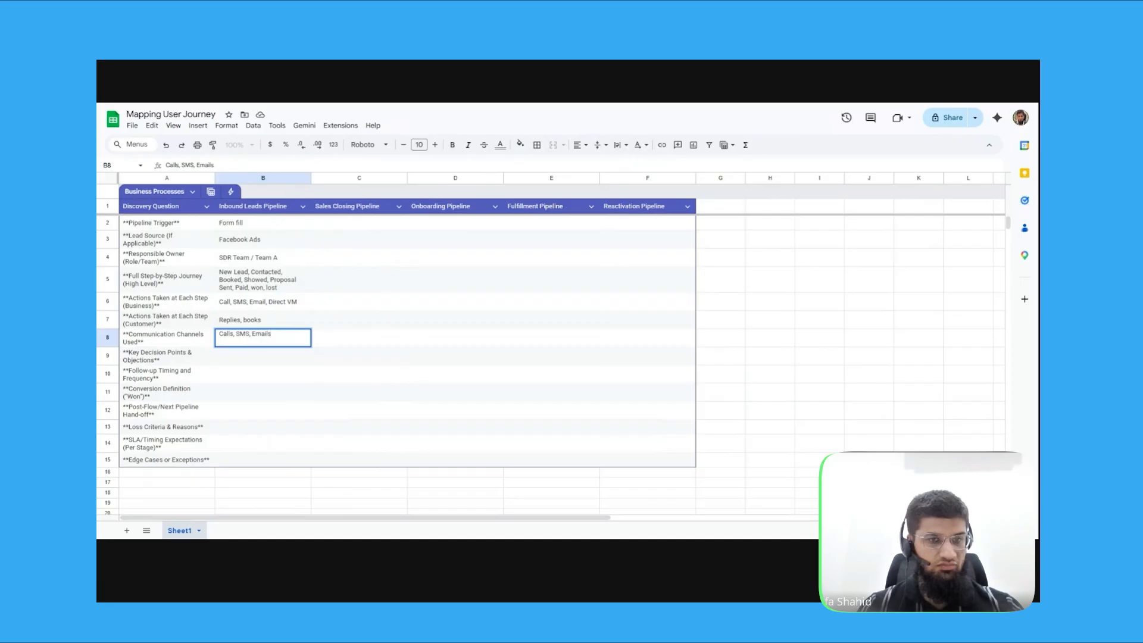
pyautogui.write('.')
pyautogui.press('Return')
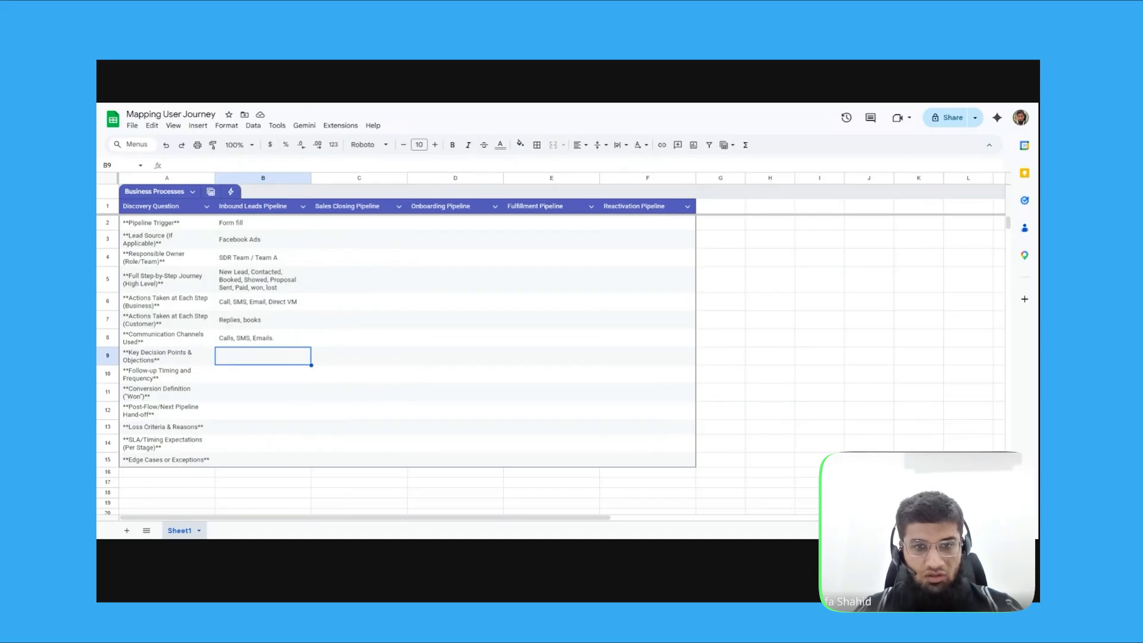
# Replace the discovery question in A9 with "Follow-up Timing" and answer it with "Every 24h" for Inbound Leads
pyautogui.press('Left')
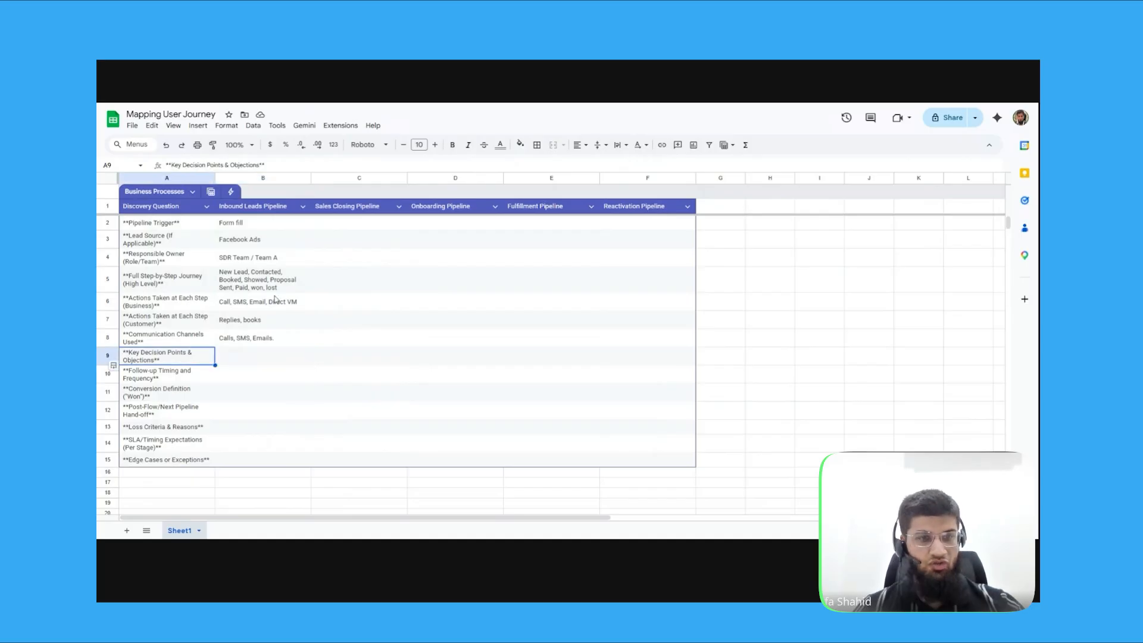
pyautogui.write('Follow-up Timing')
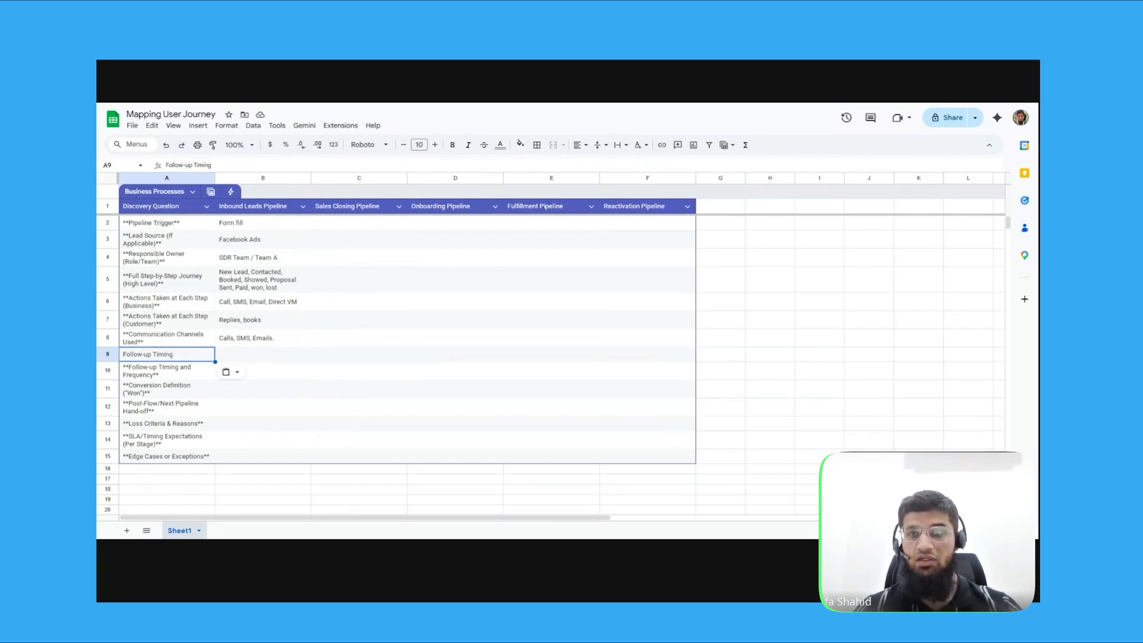
pyautogui.click(262, 354)
pyautogui.write('Every 24h')
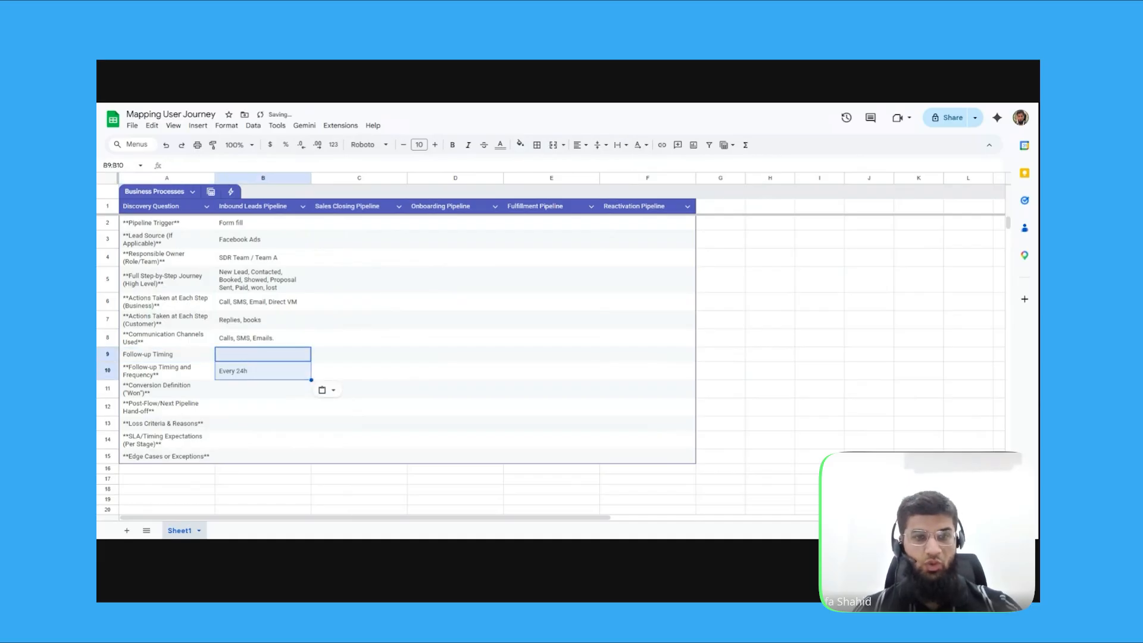
pyautogui.hotkey('ctrl', 'z')
pyautogui.press('Right')
pyautogui.press('Left')
pyautogui.write('Every 24h')
pyautogui.press('Down')
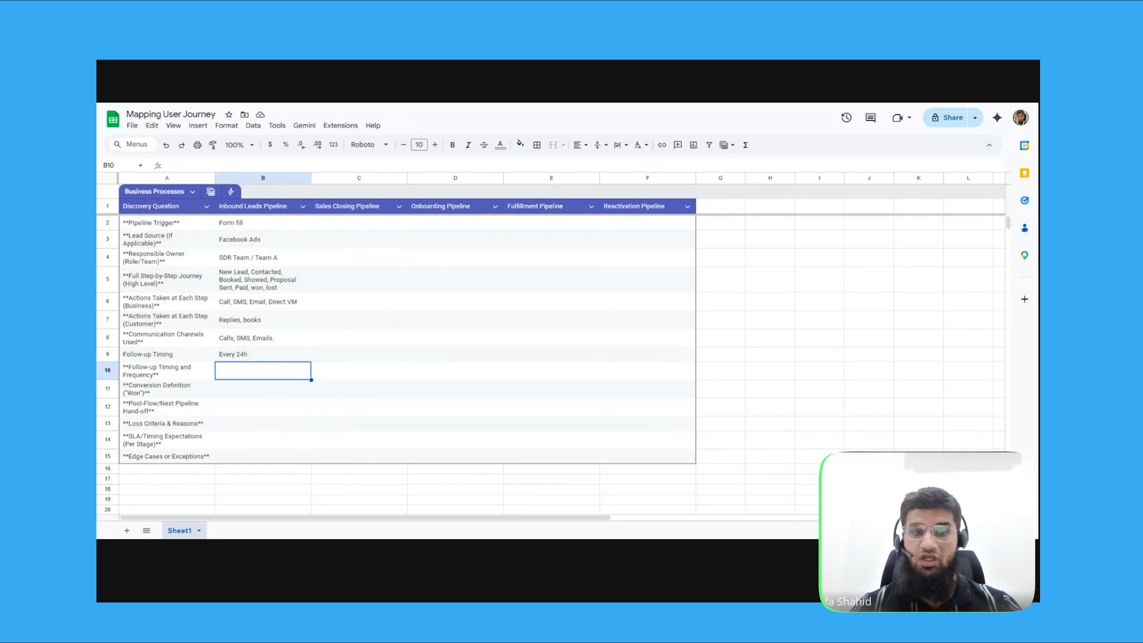
# Replace the discovery question in A10 with "Conversion Event" and answer it with "Invoice Paid" for Inbound Leads
pyautogui.click(167, 372)
pyautogui.write('Conversion Event')
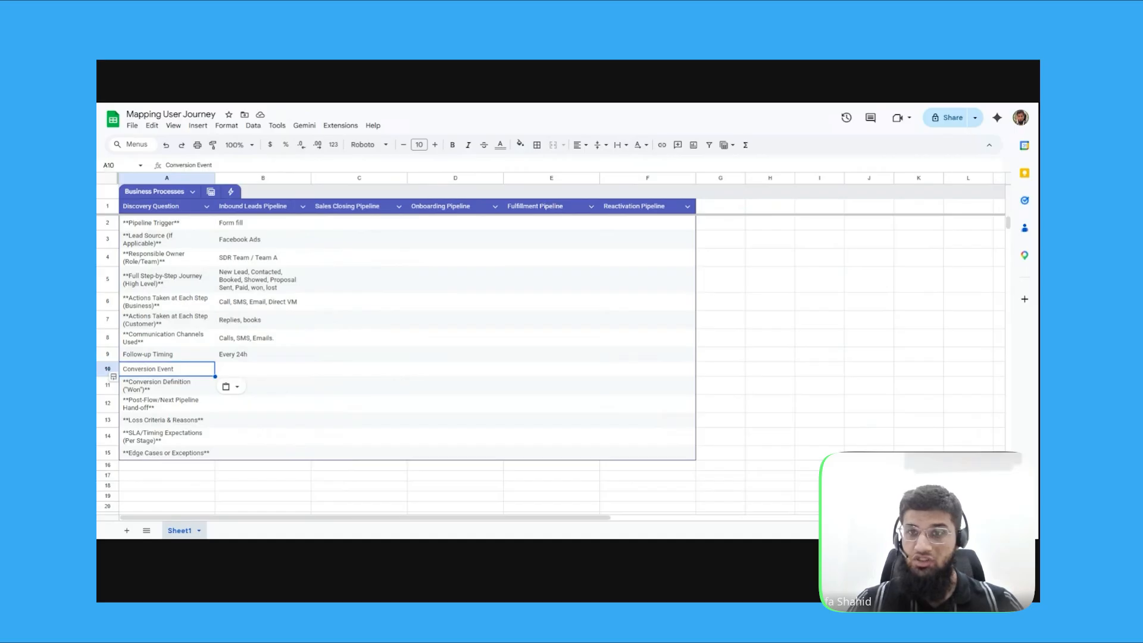
pyautogui.click(262, 369)
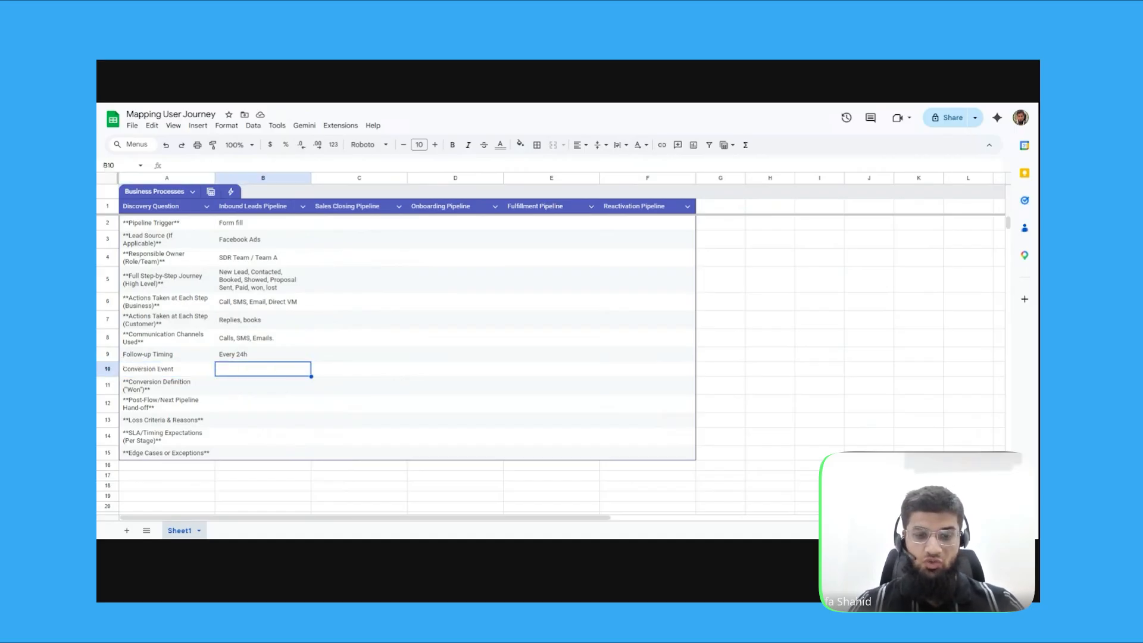
pyautogui.write('Invoice Paid')
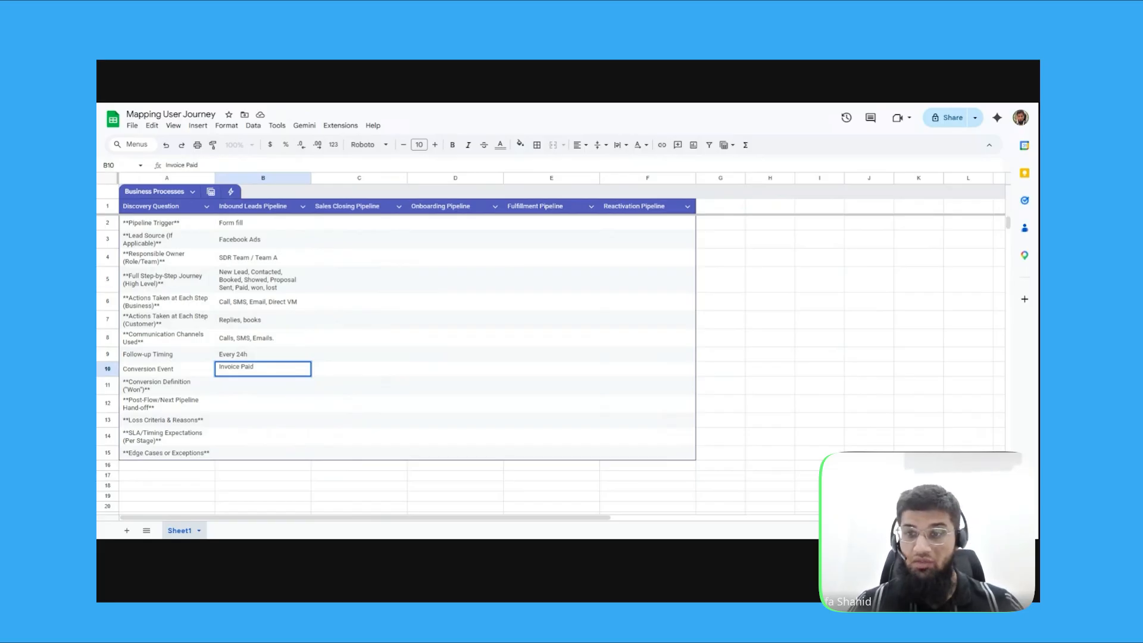
pyautogui.press('Return')
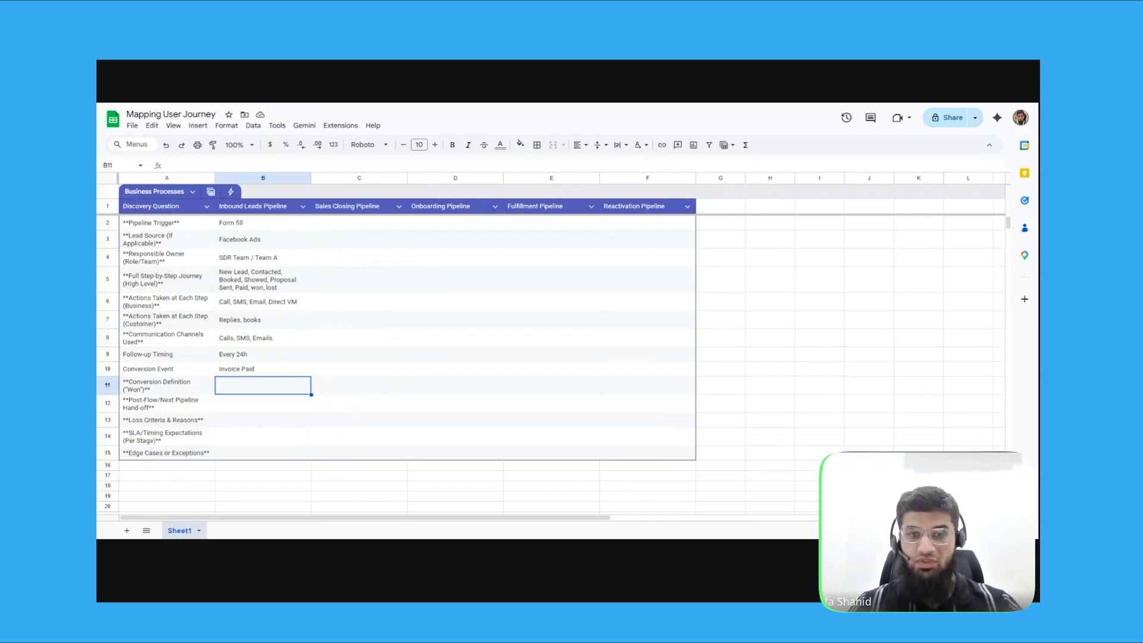
# Replace the discovery question in A11 with "Post-Sale" and answer it with "Onboarding call" for Inbound Leads
pyautogui.press('Down')
pyautogui.press('Left')
pyautogui.press('Up')
pyautogui.write('Post-Sale')
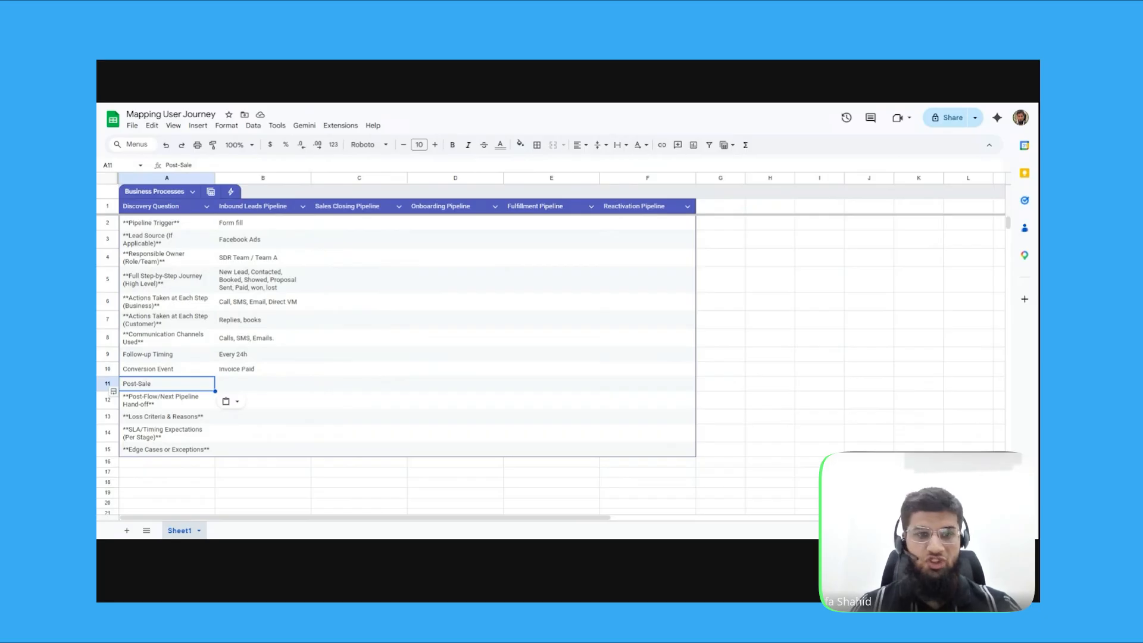
pyautogui.click(262, 384)
pyautogui.write('Onboarding call')
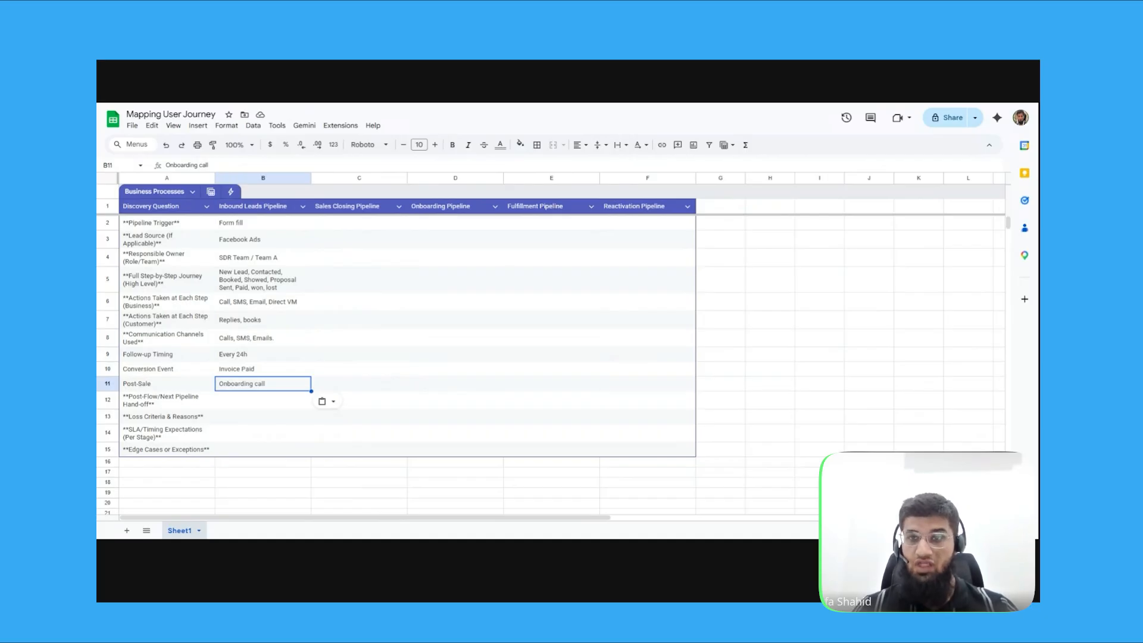
# Replace the discovery question in A12 with "Lost Reasons" and answer it with "No response, price" for Inbound Leads
pyautogui.press('Down')
pyautogui.press('Left')
pyautogui.write('Lost Reasons')
pyautogui.press('Right')
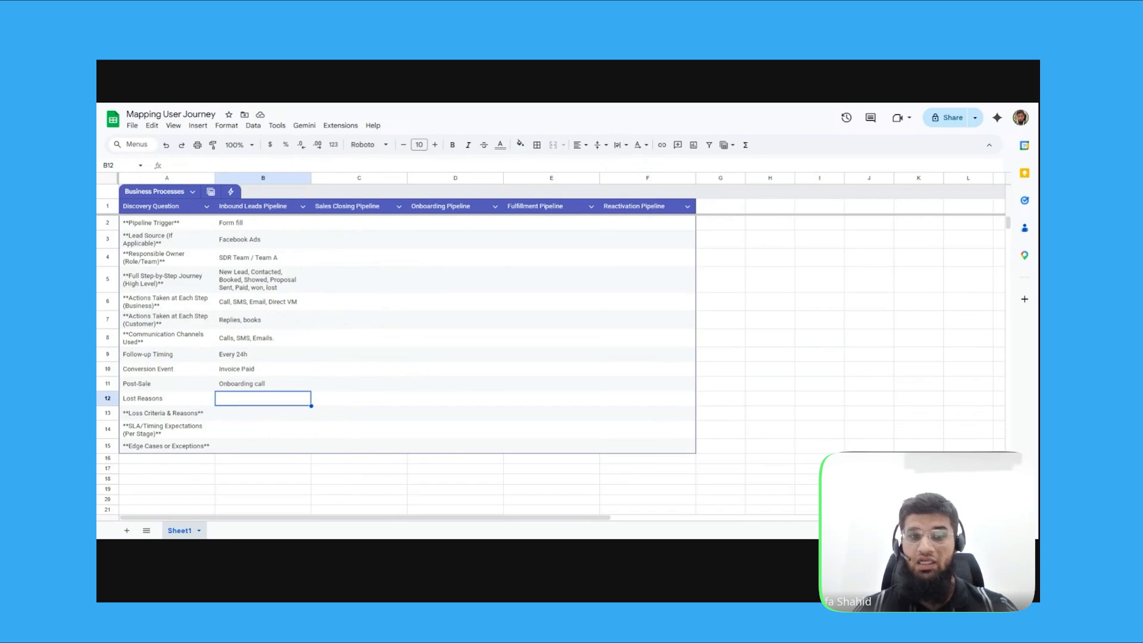
pyautogui.write('No response, price')
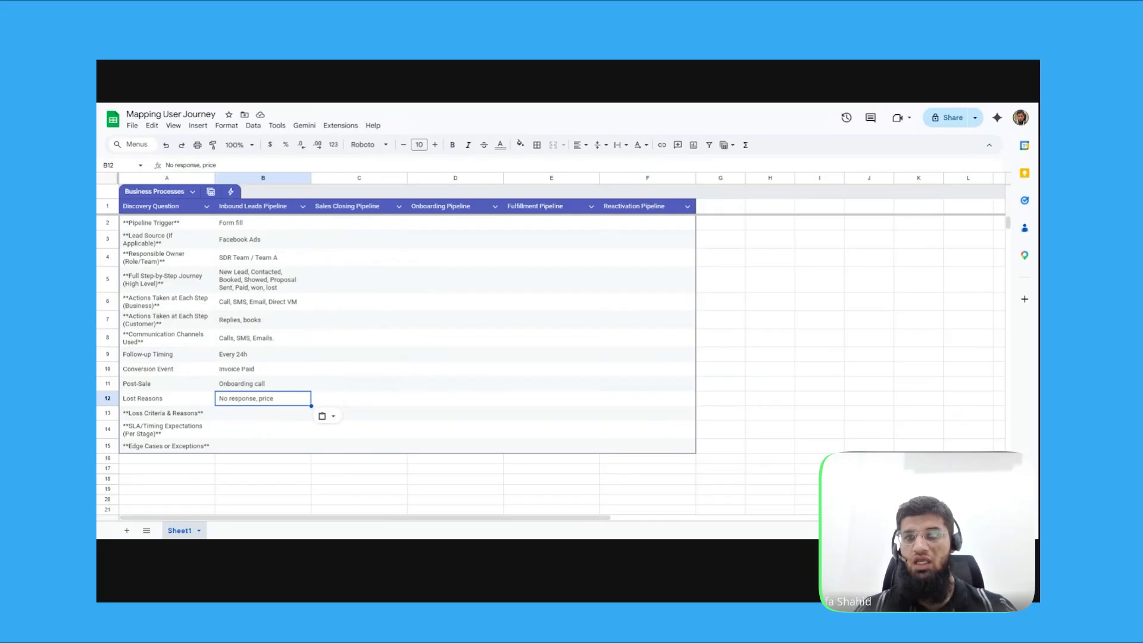
# Replace the discovery question in A13 with "SLA" and answer it with "Contact within 5 mins" for Inbound Leads
pyautogui.press('Down')
pyautogui.press('Left')
pyautogui.write('SLA')
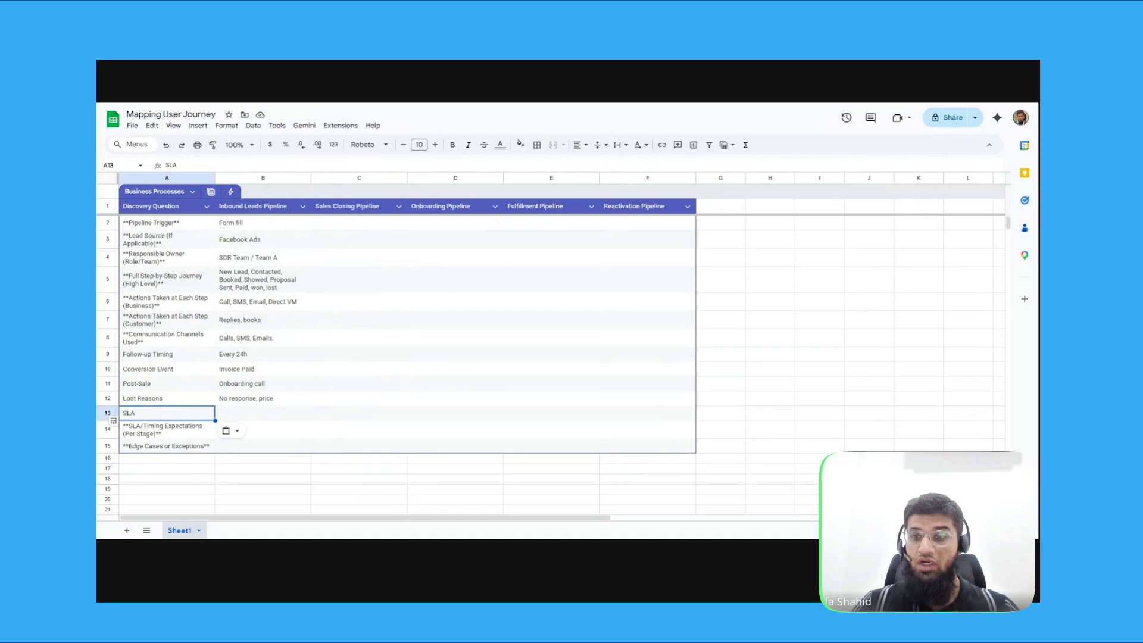
pyautogui.click(262, 413)
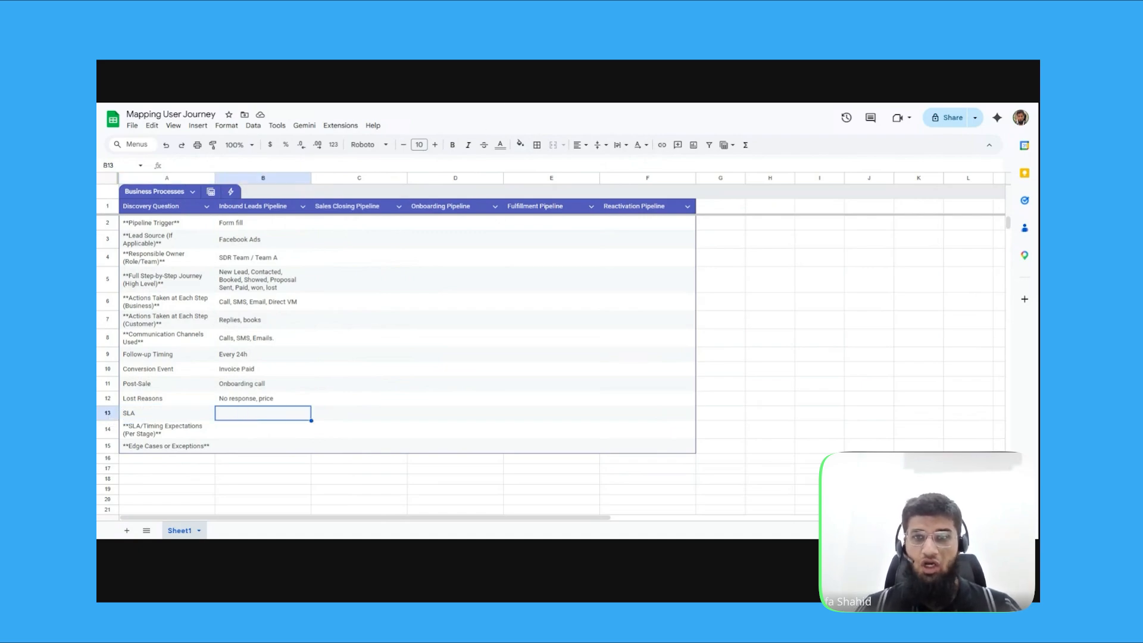
pyautogui.write('C')
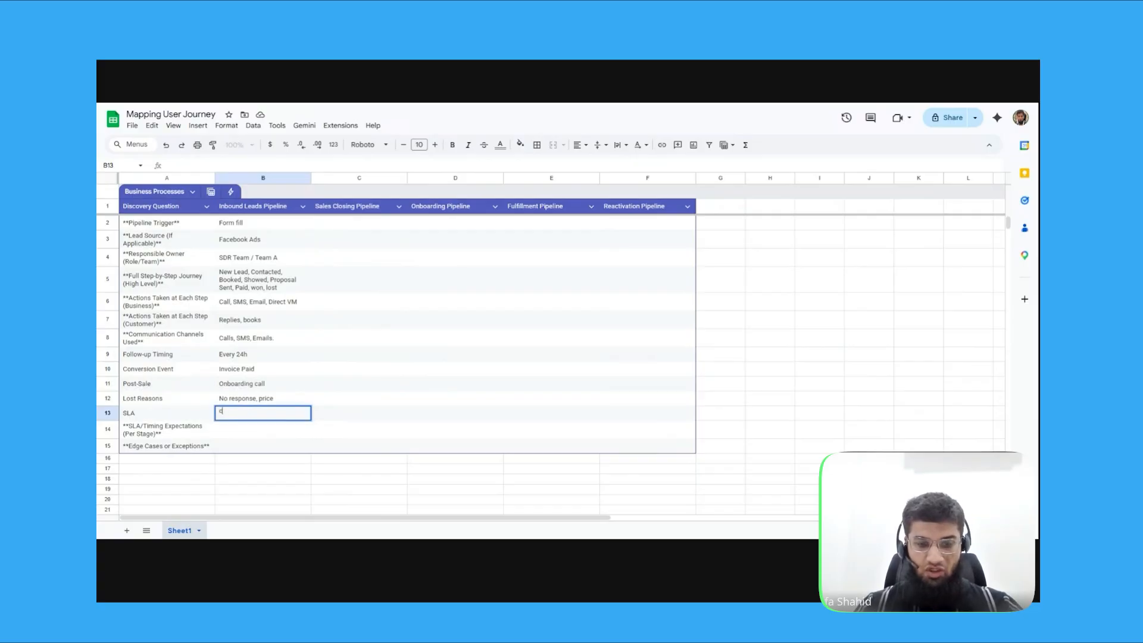
pyautogui.write('ontact within 5 mins')
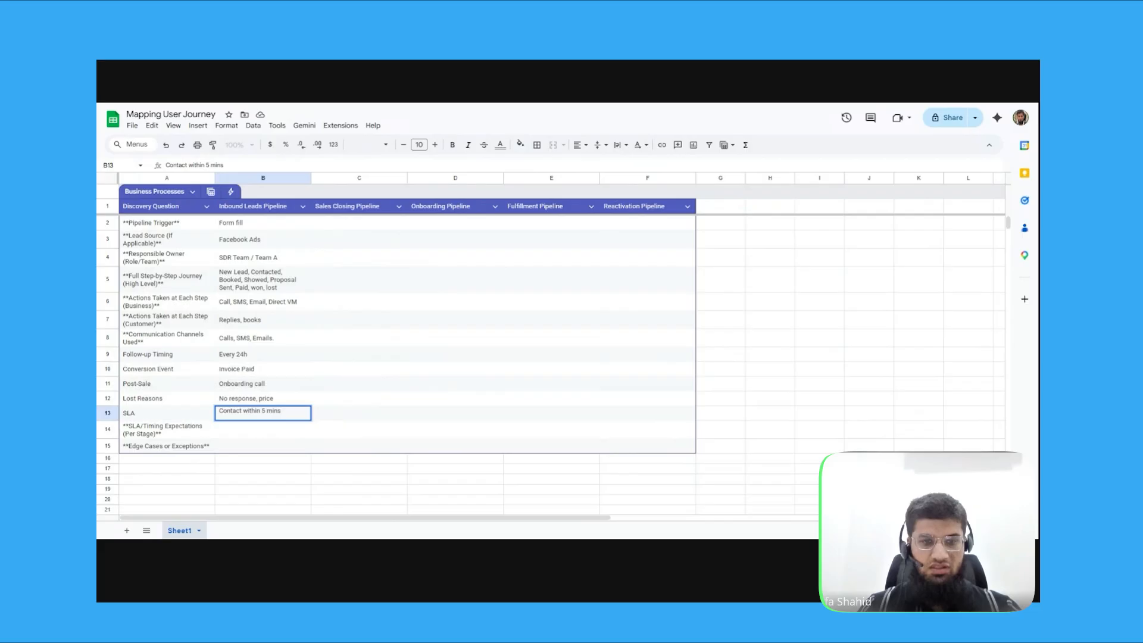
pyautogui.press('Return')
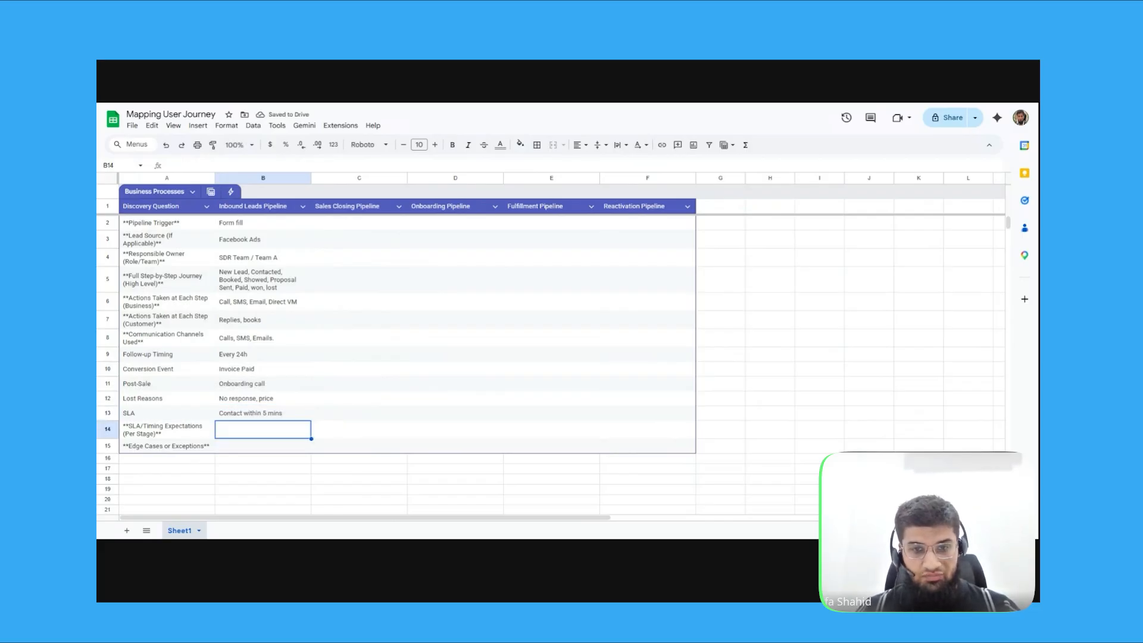
# Replace the question in A14 with "Edge Cases", clear A15, and answer Edge Cases with "Some book instantly" for Inbound Leads
pyautogui.click(166, 430)
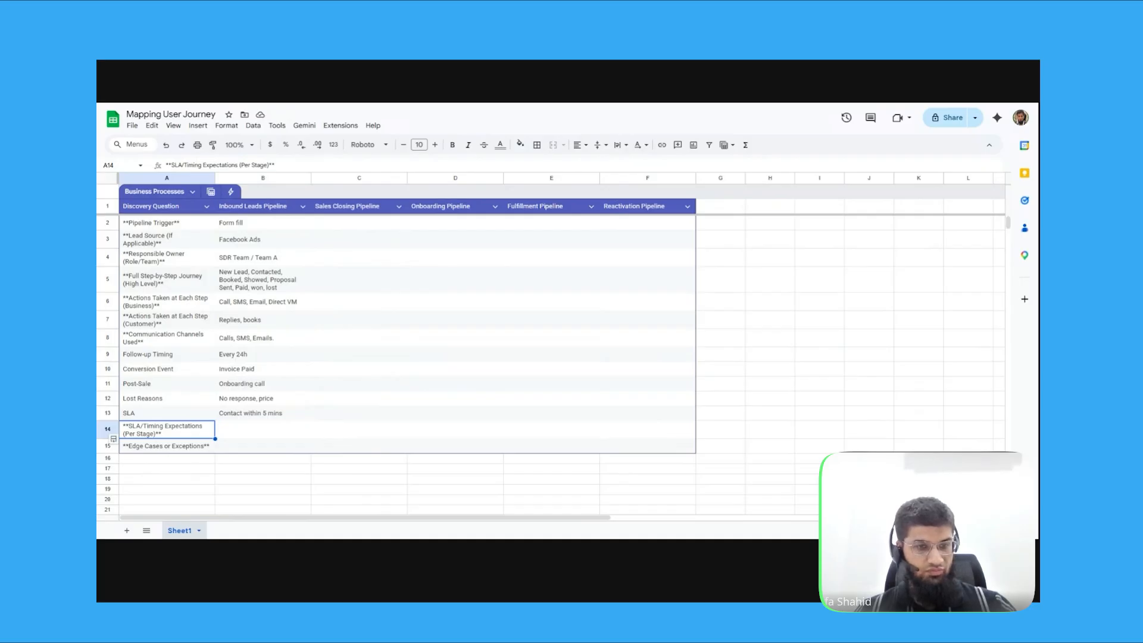
pyautogui.press('Delete')
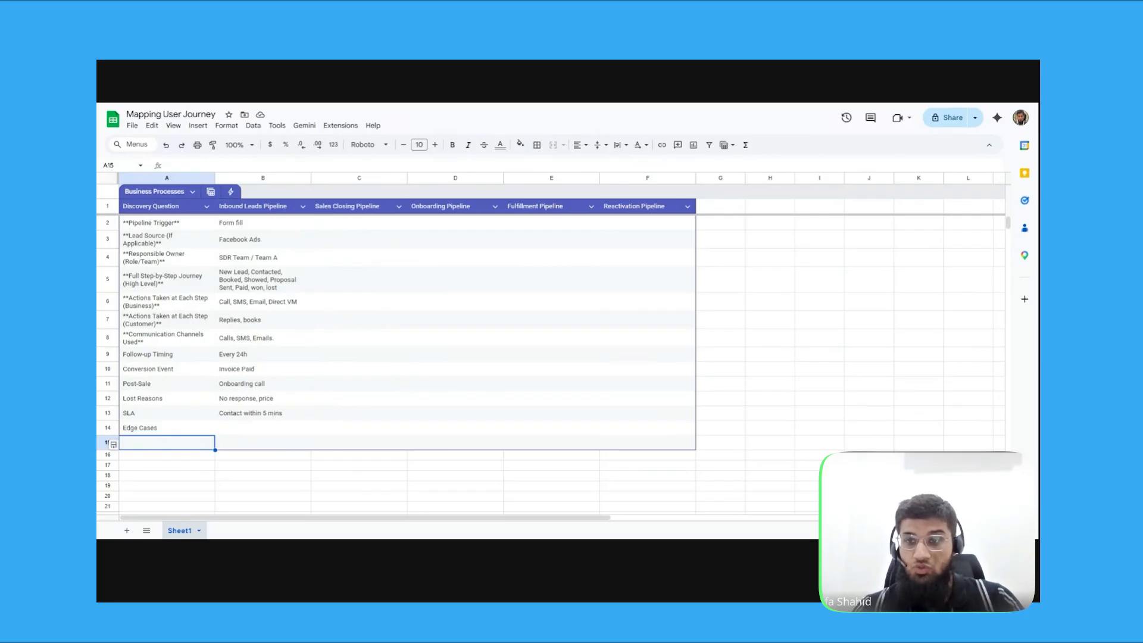
pyautogui.press('Right')
pyautogui.press('Up')
pyautogui.write('Some book instantly')
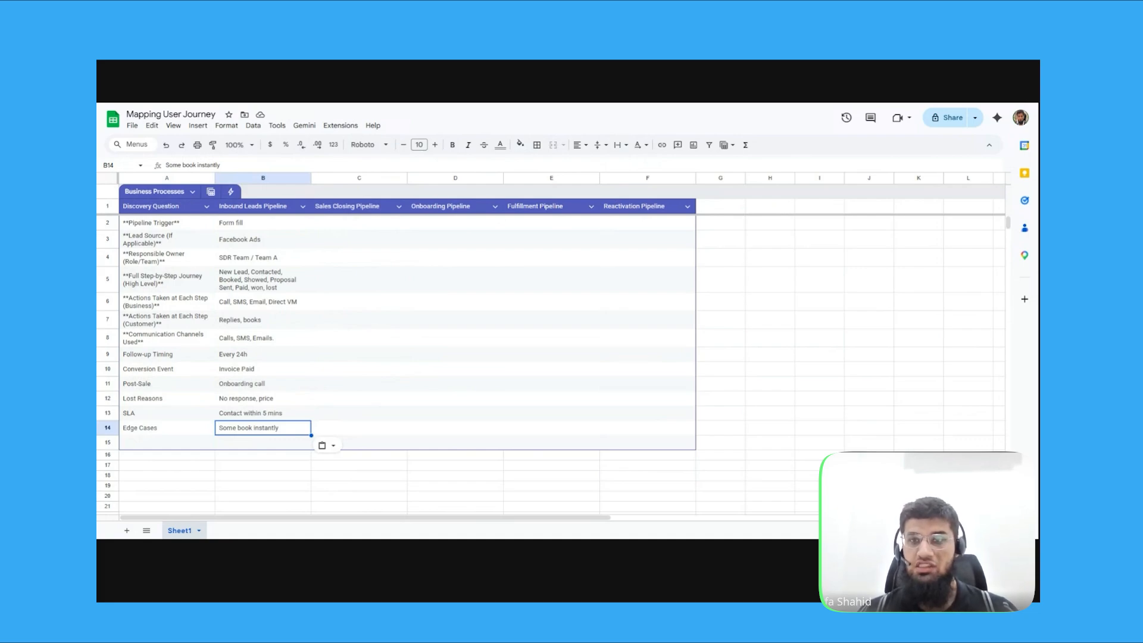
# Answer the Pipeline Trigger question with "Appointment completed" in the Sales Closing Pipeline column
pyautogui.click(357, 225)
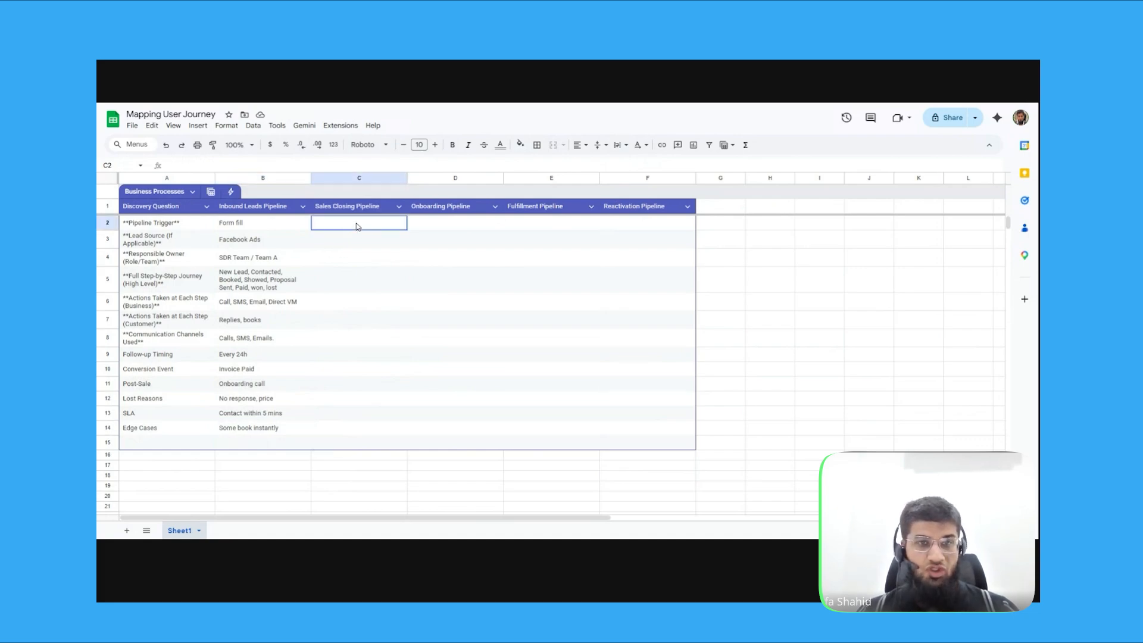
pyautogui.write('Sales Closing')
pyautogui.hotkey('ctrl', 'z')
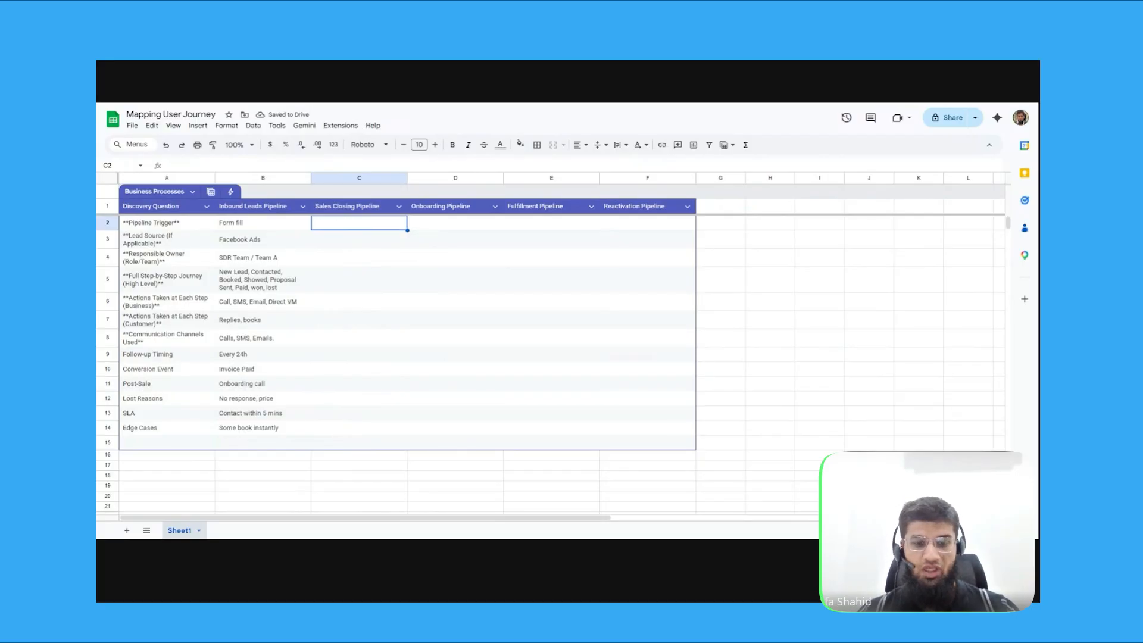
pyautogui.write('Appointment completed')
pyautogui.hotkey('ctrl', 'z')
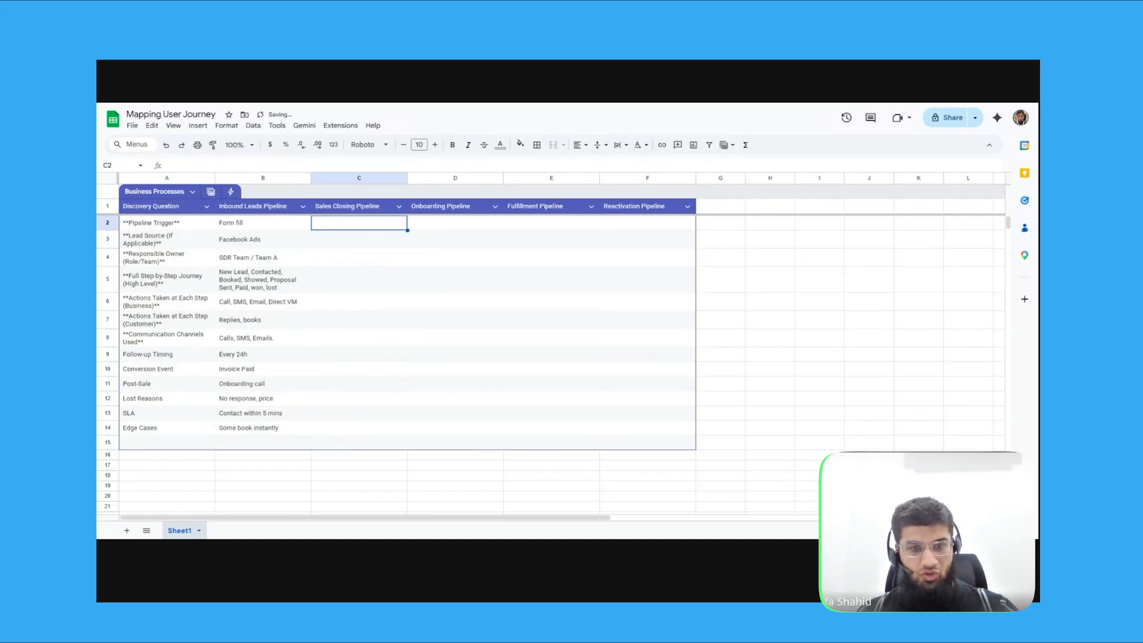
pyautogui.write('Appointment completed')
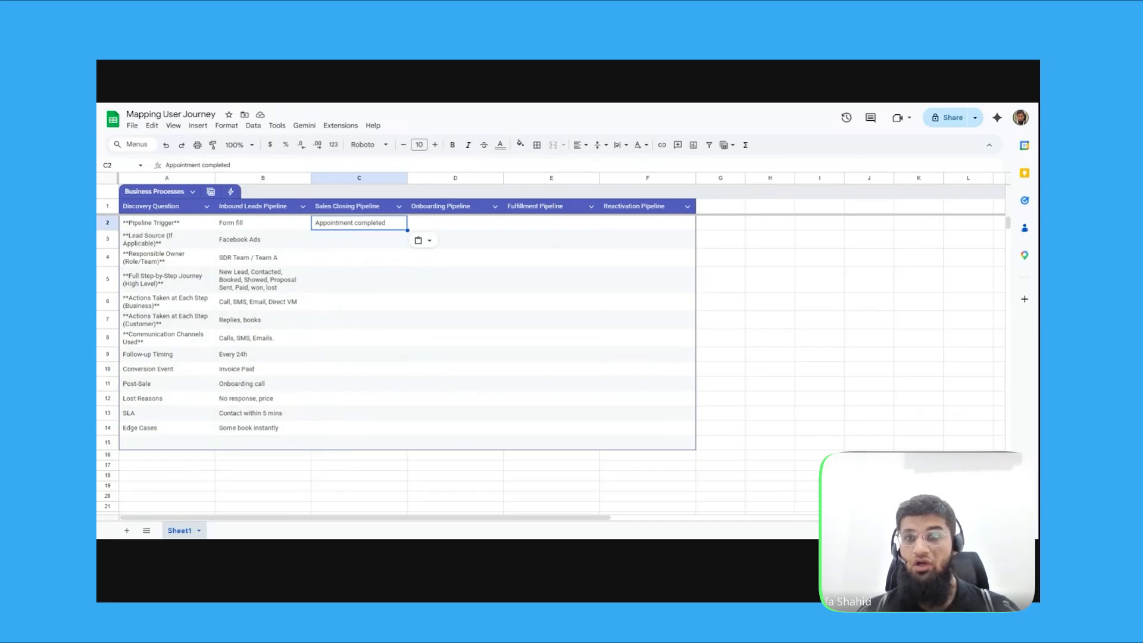
# For Sales Closing, answer Lead Source with "Internal handoff" and Responsible Owner with "Sales Rep"
pyautogui.click(363, 244)
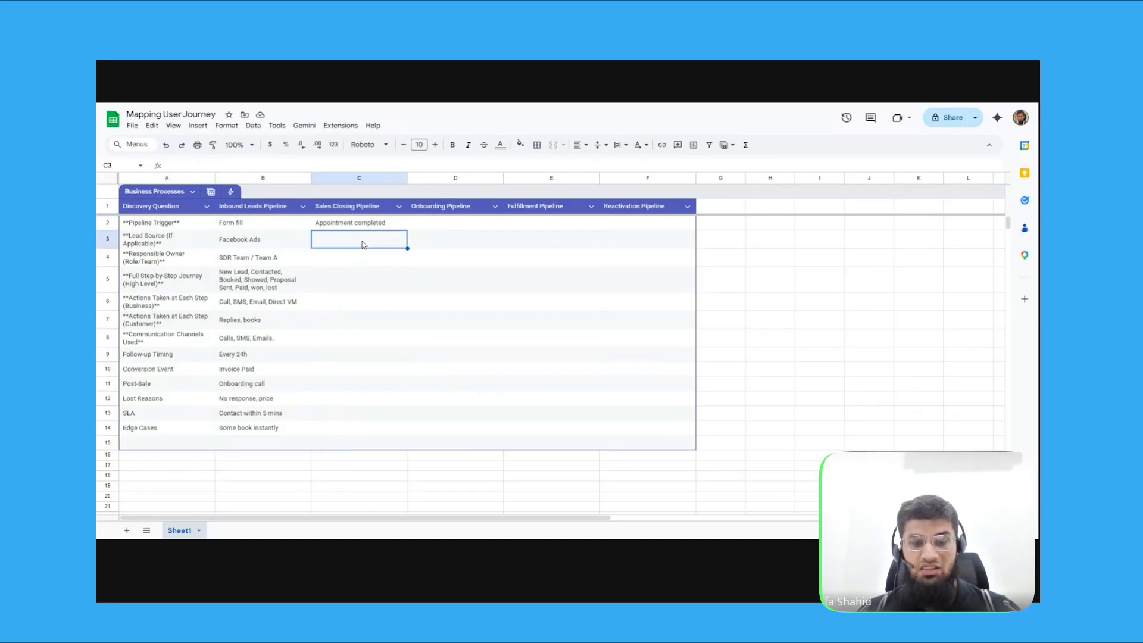
pyautogui.write('Internal handoff')
pyautogui.hotkey('ctrl', 'z')
pyautogui.write('Internal handoff')
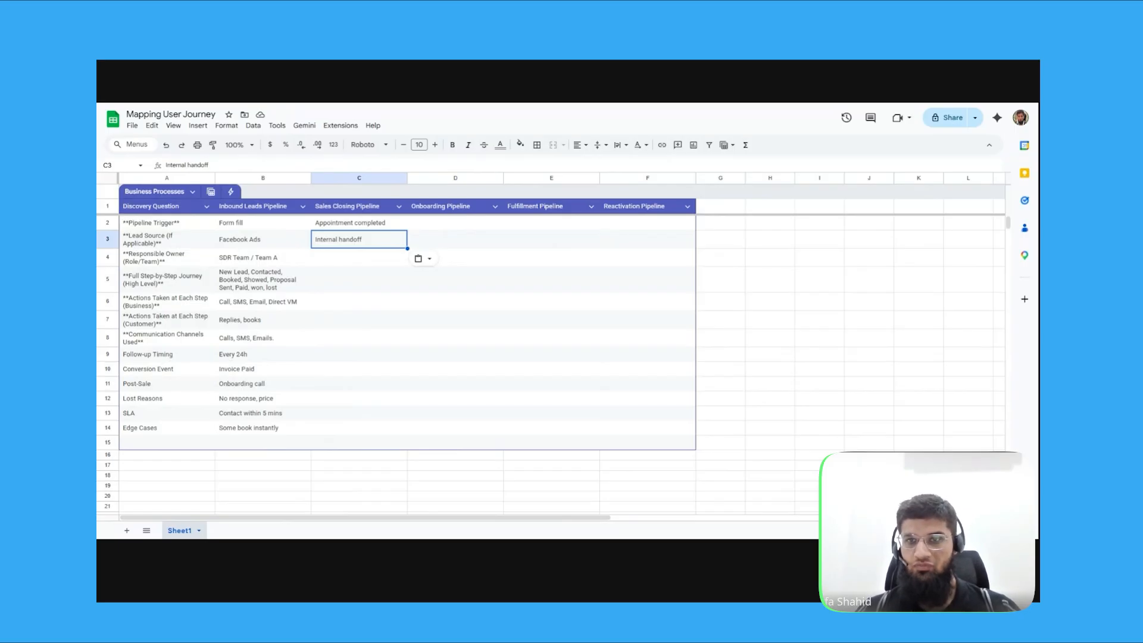
pyautogui.click(359, 258)
pyautogui.write('Sales Rep')
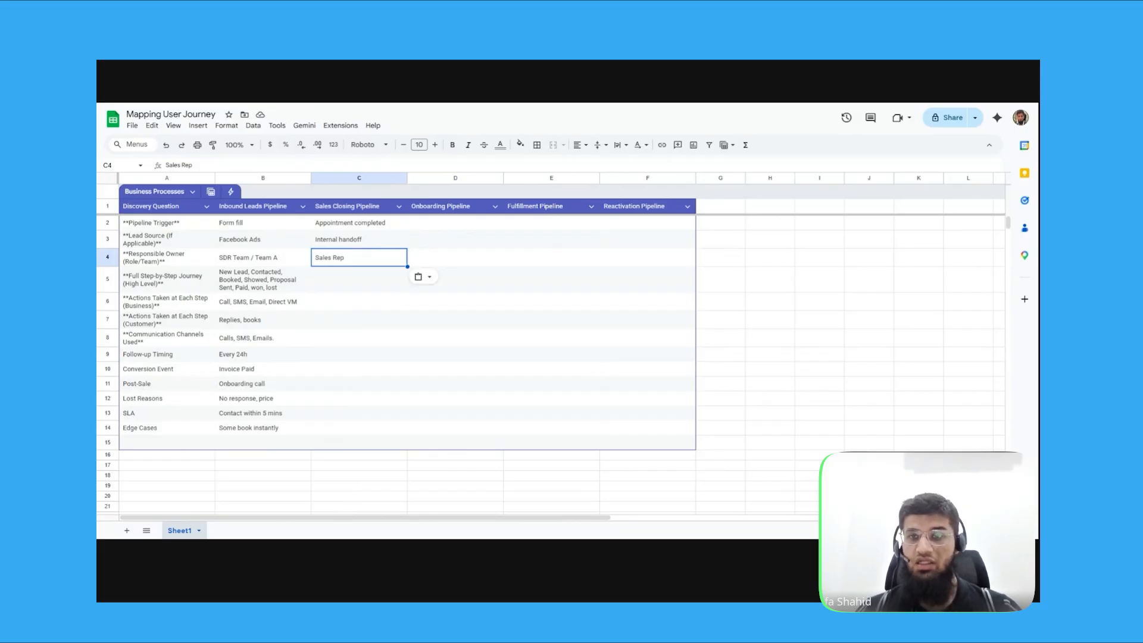
# For Sales Closing, enter the journey "Qualified, Demo Done, Proposal Sent, Negotiation, Won" and the business actions "Demo call, proposal"
pyautogui.click(388, 292)
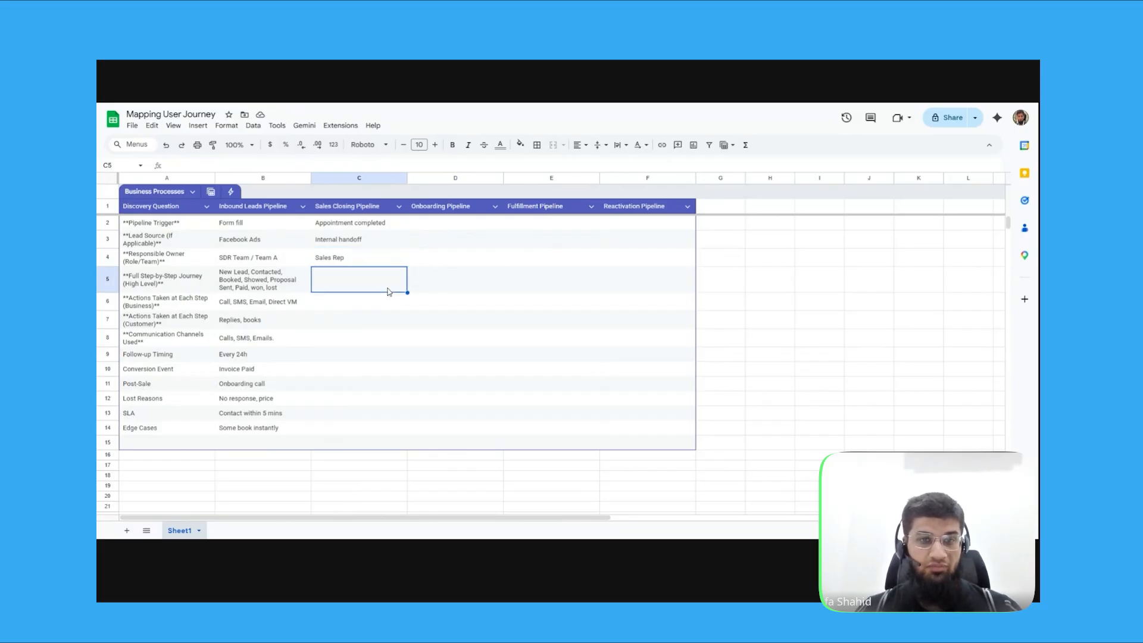
pyautogui.write('Qualified, Demo Done, Proposal Sent, Negotiation, Won')
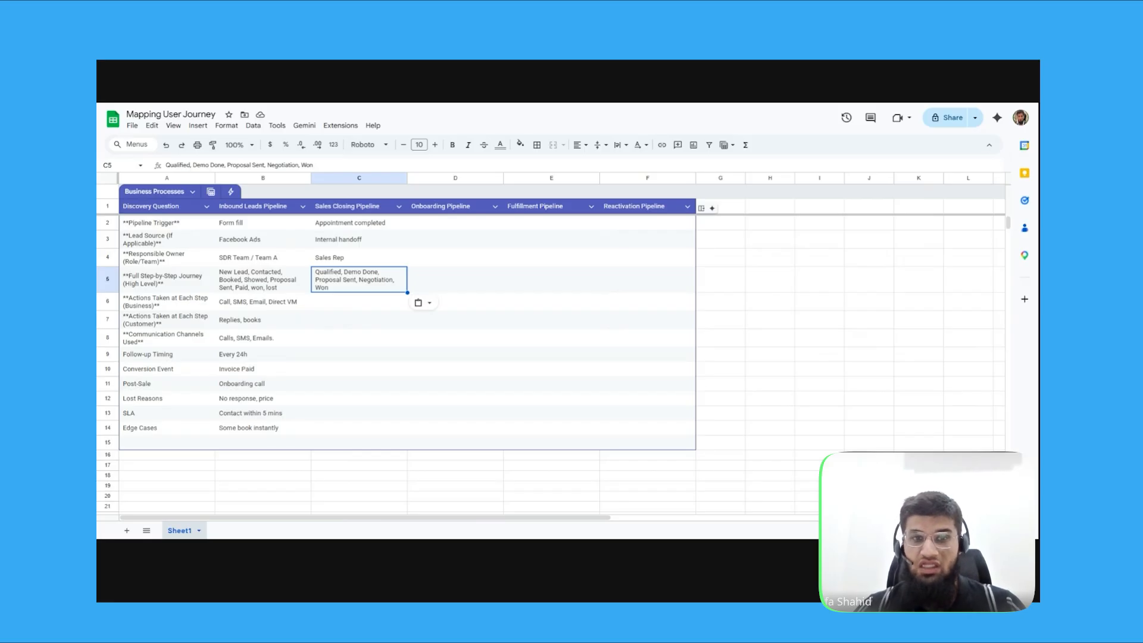
pyautogui.click(359, 302)
pyautogui.write('Demo call, proposal')
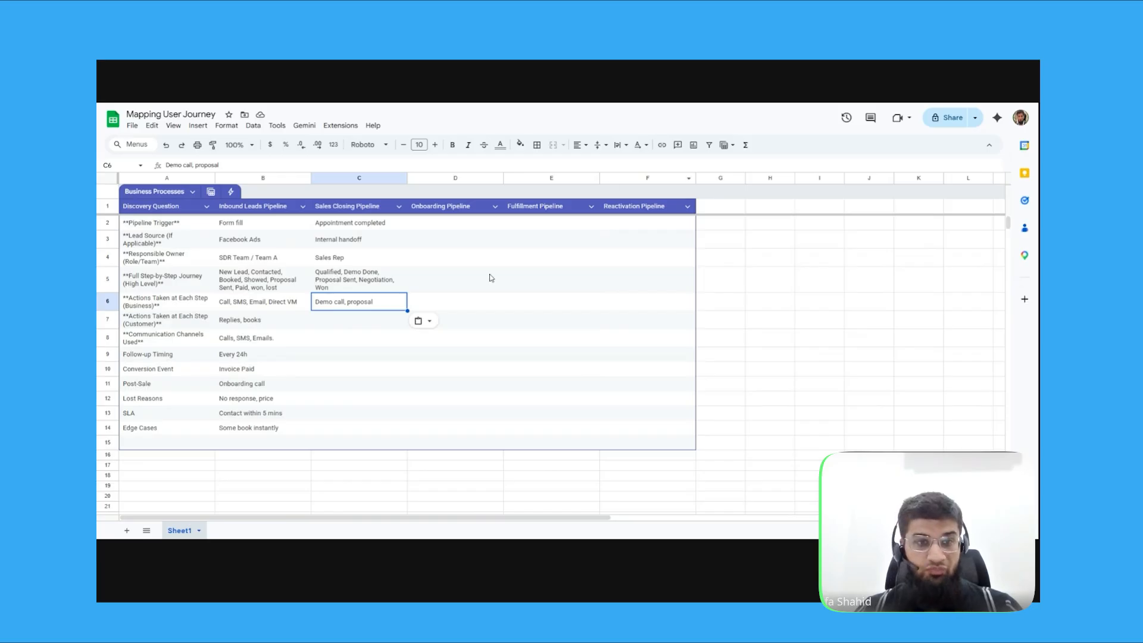
# For Sales Closing, answer the customer actions question with "Attends demo" and Follow-up Timing with "Every 48h"
pyautogui.press('Down')
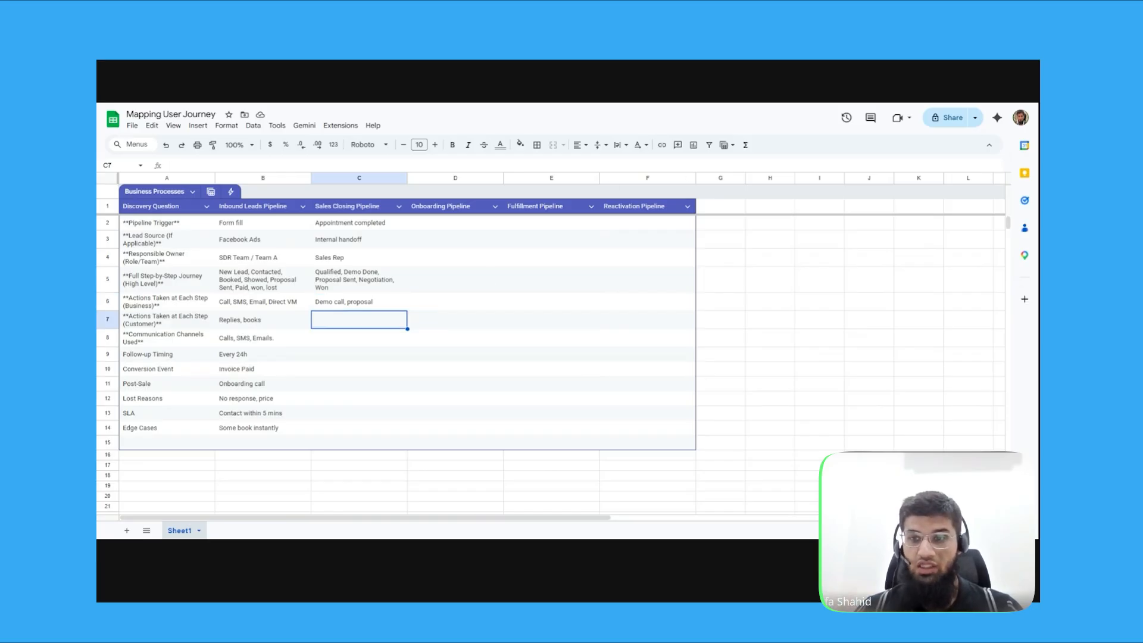
pyautogui.write('Attends demo')
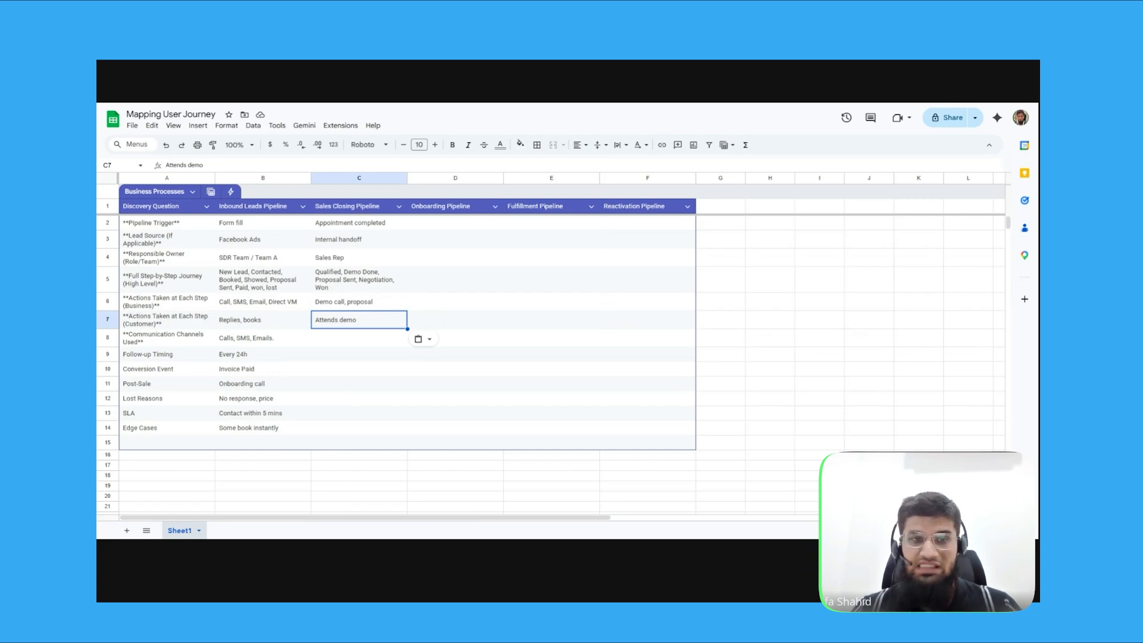
pyautogui.press('Down')
pyautogui.press('Down')
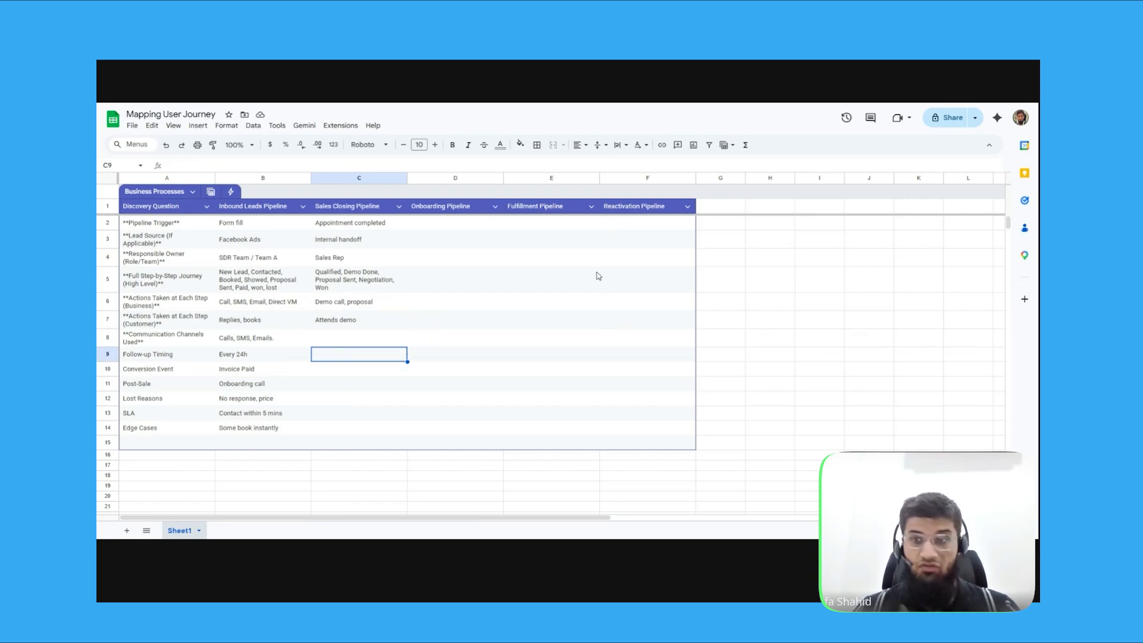
pyautogui.write('Every 48h')
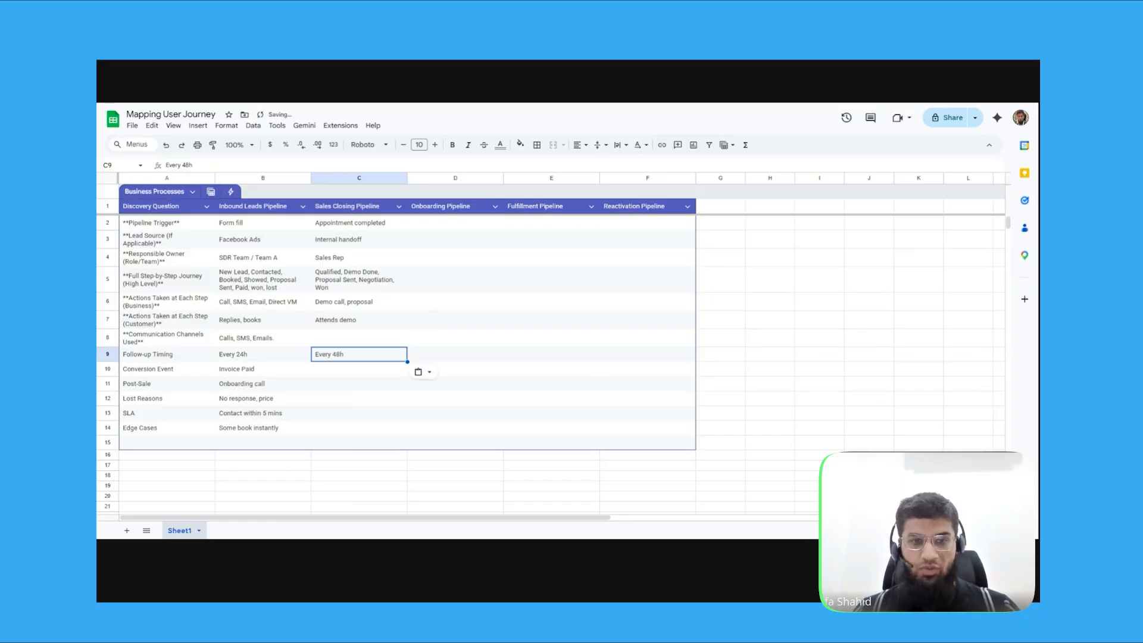
# Clear the Communication Channels Used question and its Inbound Leads answer from row 8, cells A8 to C8
pyautogui.press('Up')
pyautogui.hotkey('shift', 'Left')
pyautogui.hotkey('shift', 'Left')
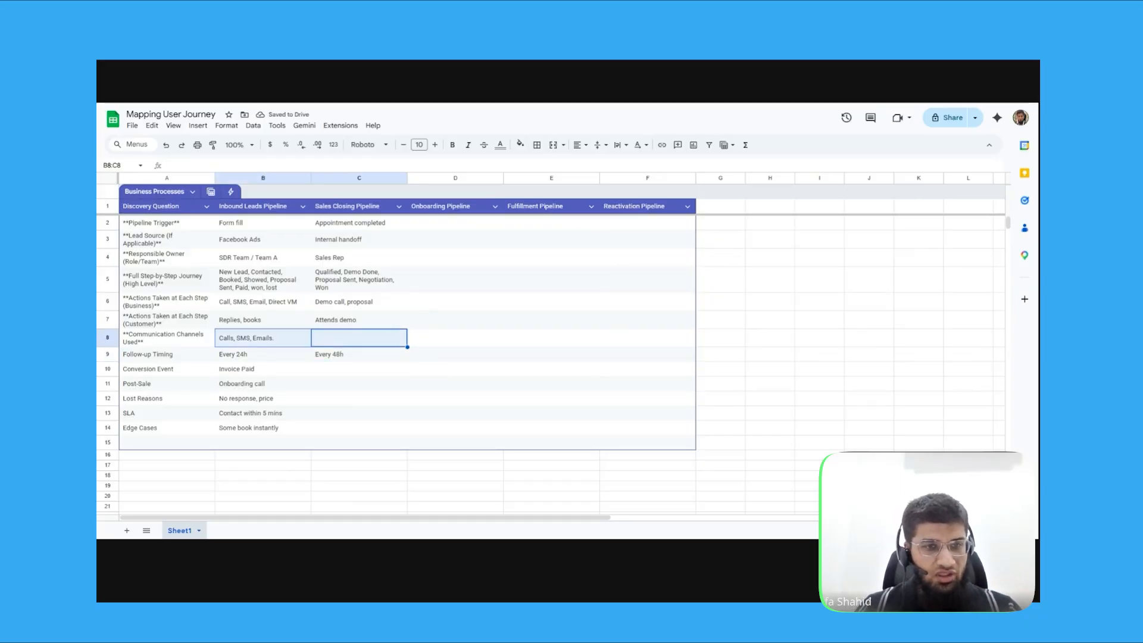
pyautogui.press('Delete')
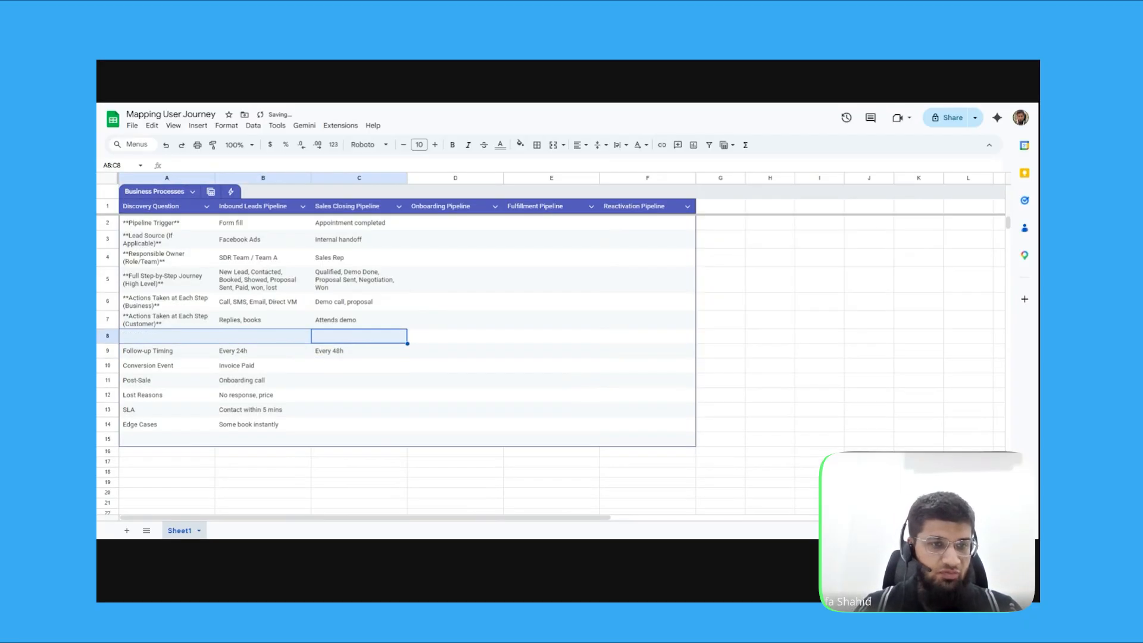
# For Sales Closing, answer Conversion Event with "Contract signed" and Post-Sale with "Handoff to onboarding"
pyautogui.click(397, 395)
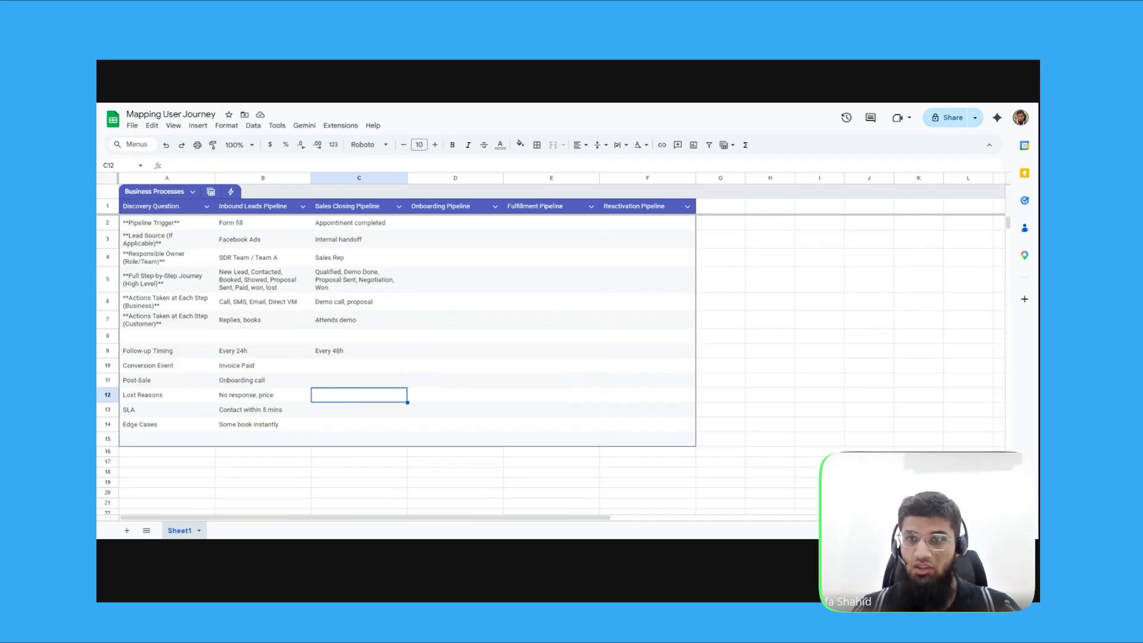
pyautogui.press('Up')
pyautogui.press('Up')
pyautogui.write('Contract signed')
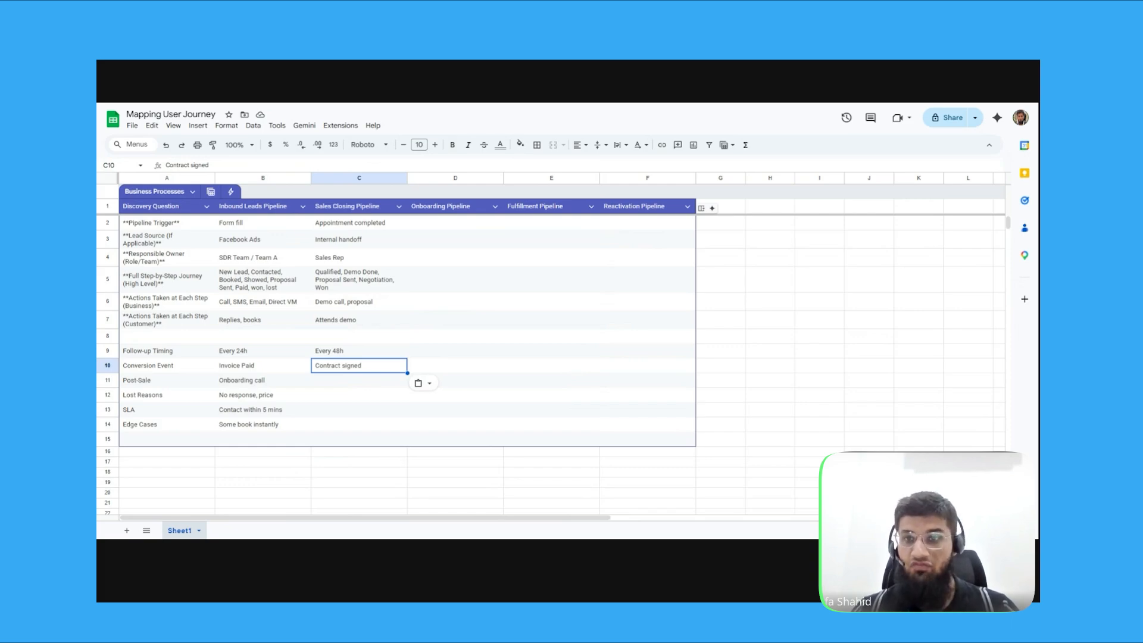
pyautogui.press('Down')
pyautogui.write('Handoff to onboarding')
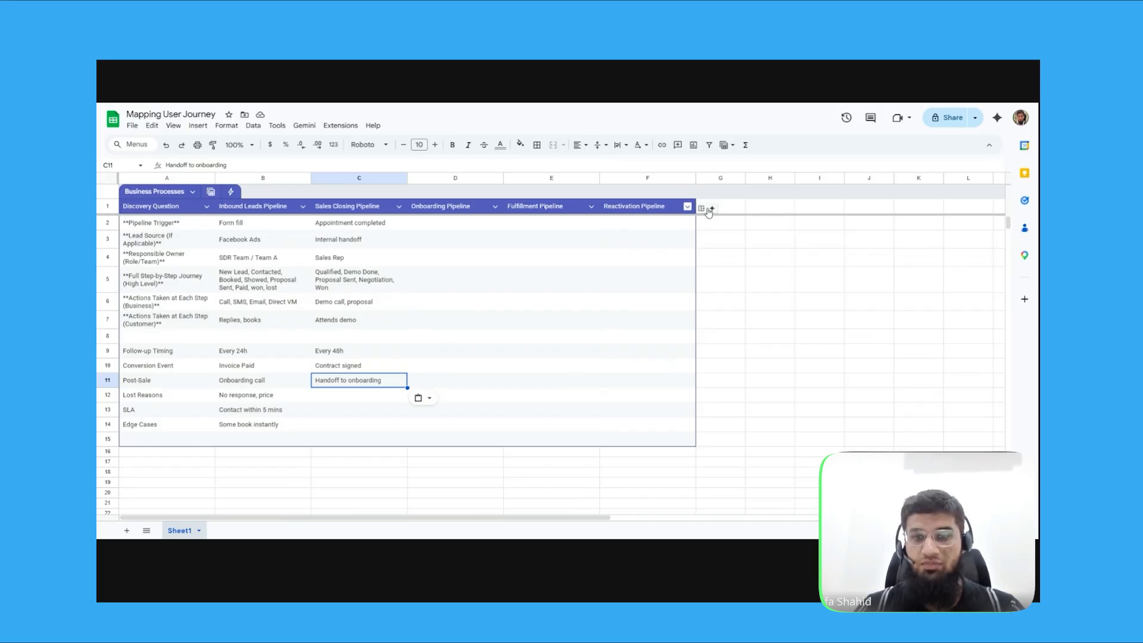
# Add a "Reviews/ Testimonials" column to the table in G and widen it until its heading fits on one line
pyautogui.click(737, 209)
pyautogui.write('Reviews')
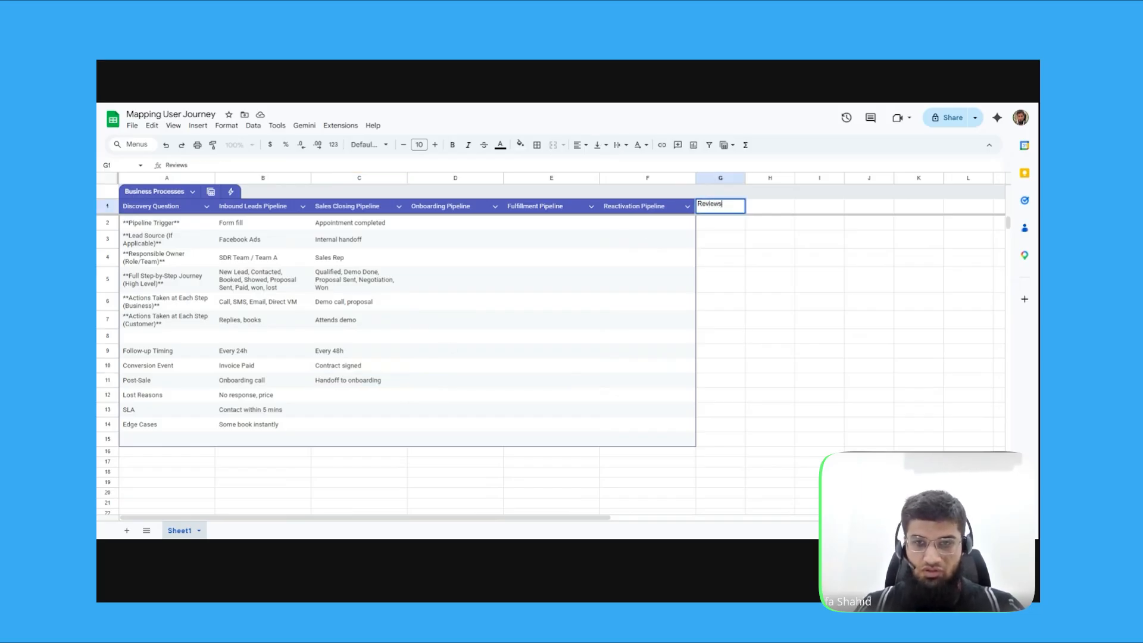
pyautogui.write('/ Testimonials')
pyautogui.press('Return')
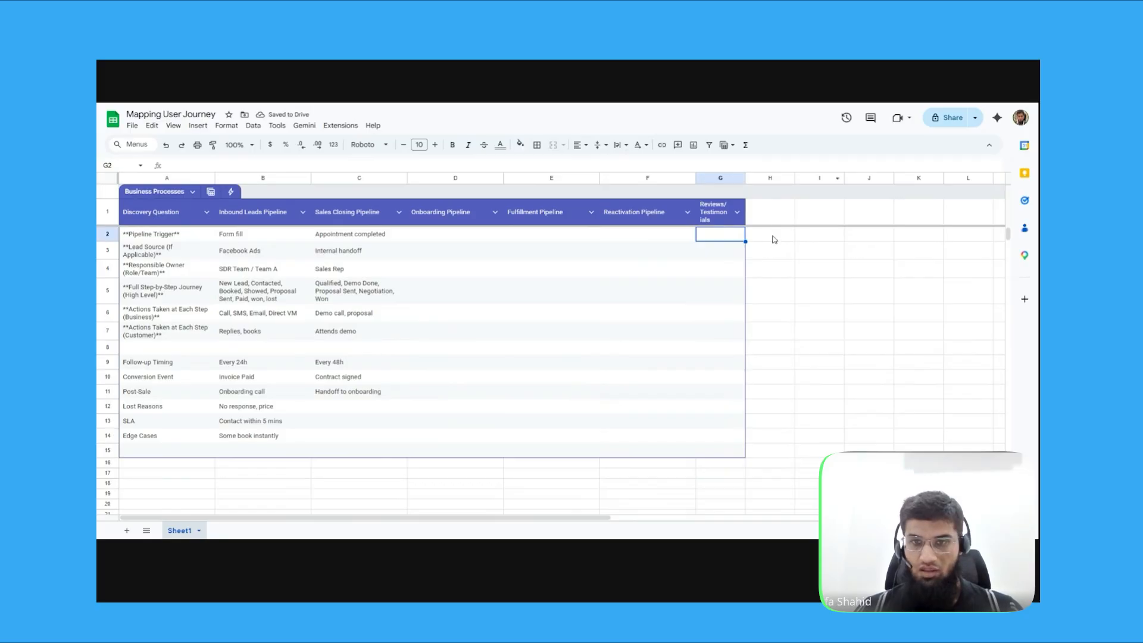
pyautogui.moveTo(746, 178); pyautogui.dragTo(832, 178)
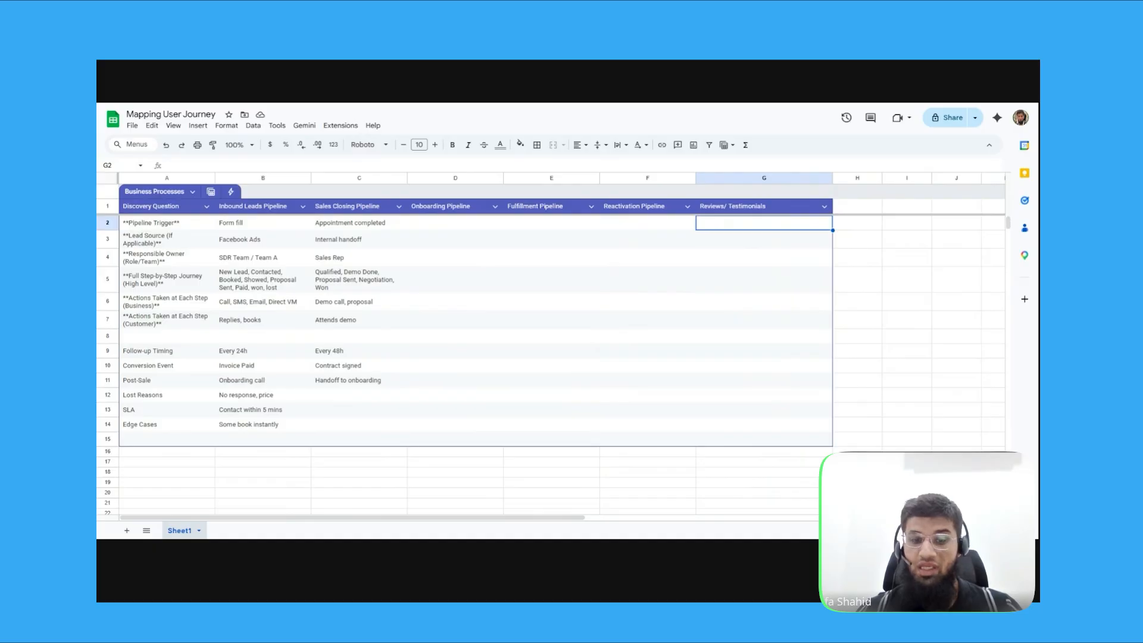
# For Sales Closing, answer Lost Reasons with "Not interested" and SLA with "Follow up in 24h"
pyautogui.click(334, 398)
pyautogui.write('Not interested')
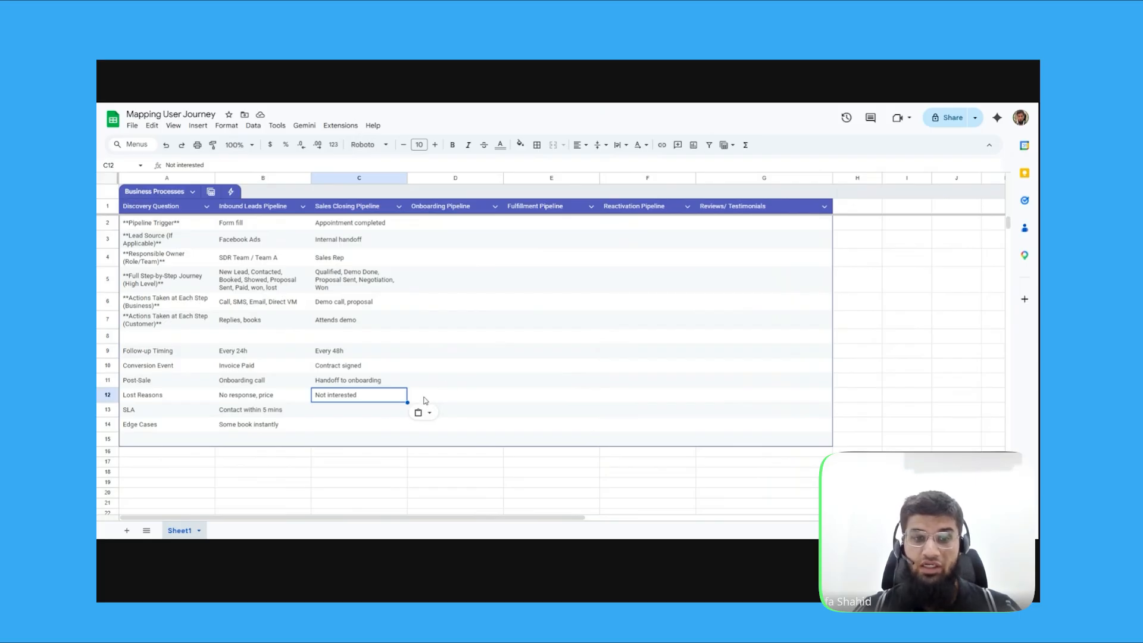
pyautogui.click(351, 412)
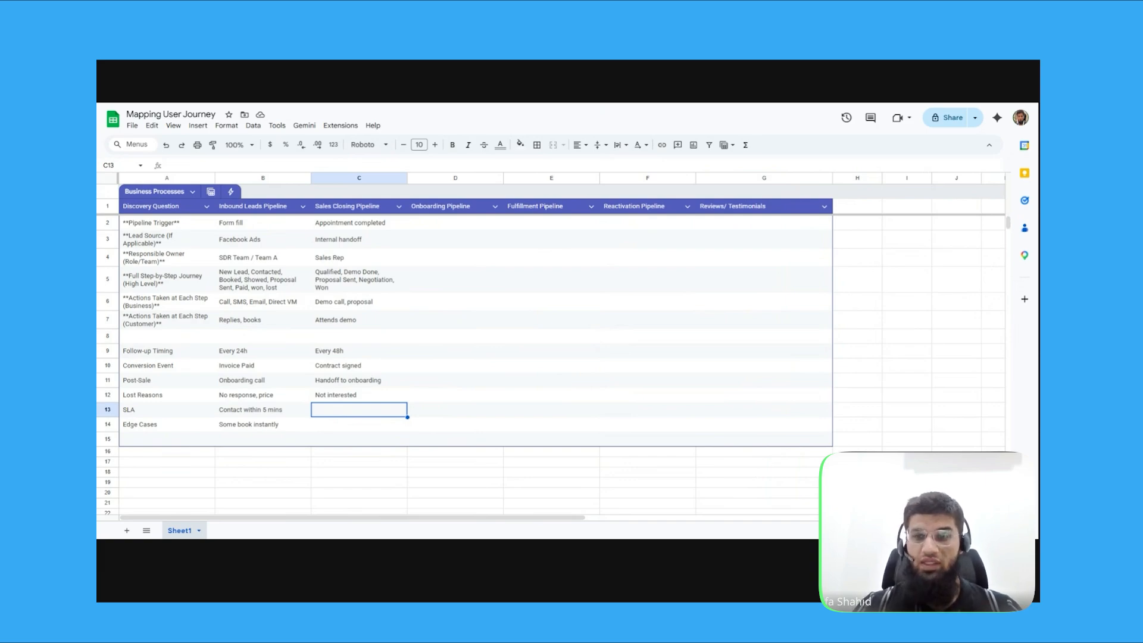
pyautogui.write('Follow up in 24h')
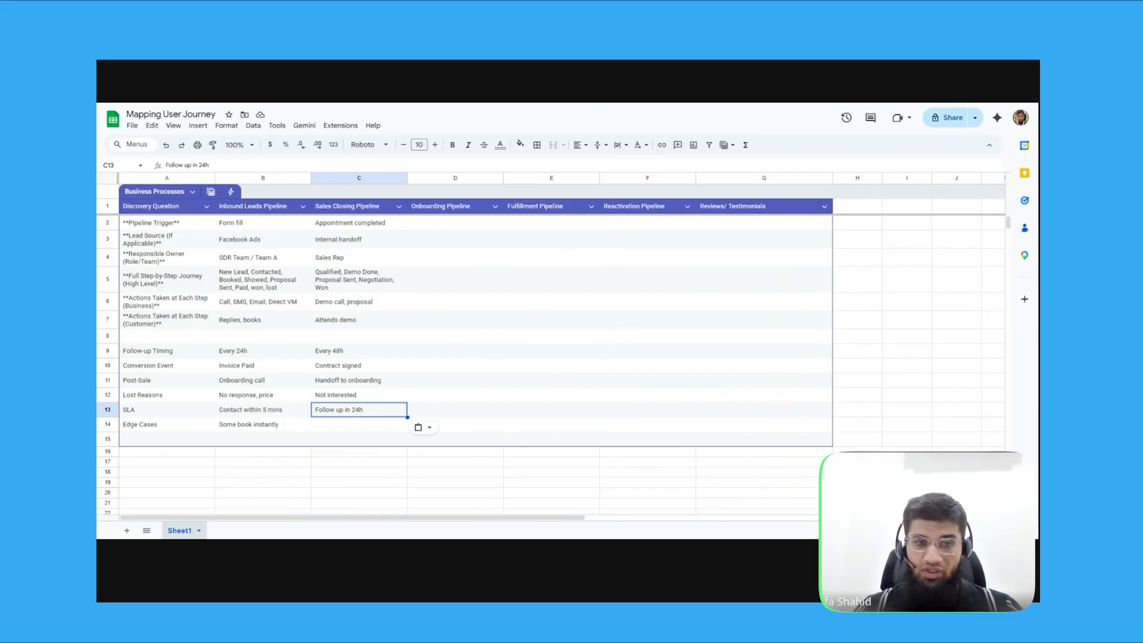
# Answer Edge Cases with "Some skip demo" in the Sales Closing Pipeline column
pyautogui.press('Down')
pyautogui.write('Some skip demo')
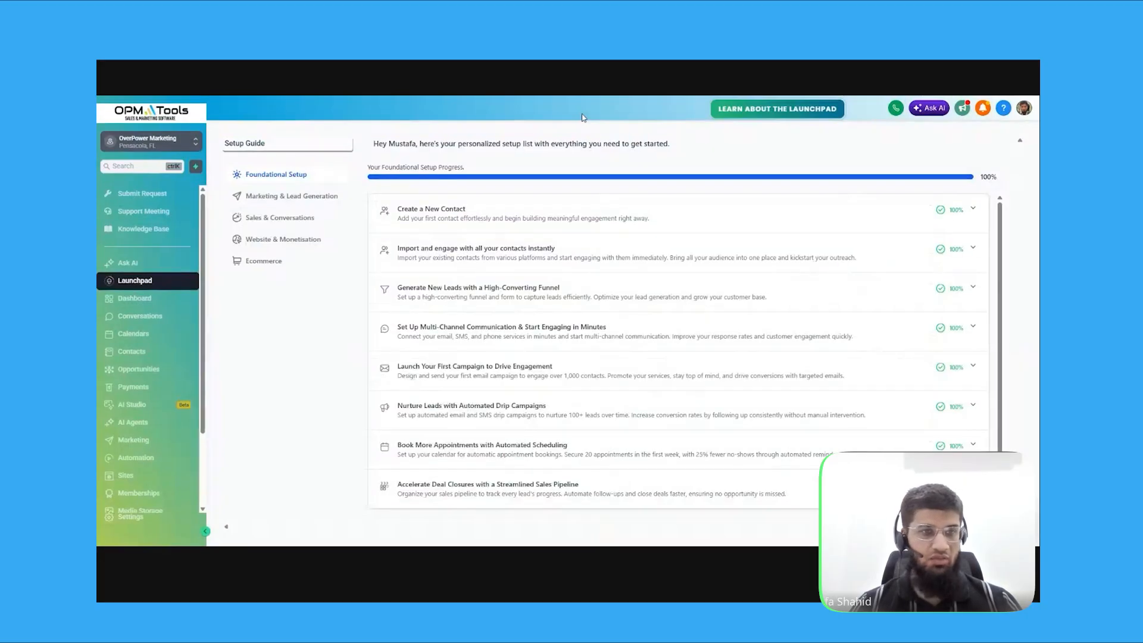
# Switch to OPM Tools and open the Opportunities section
pyautogui.click(156, 377)
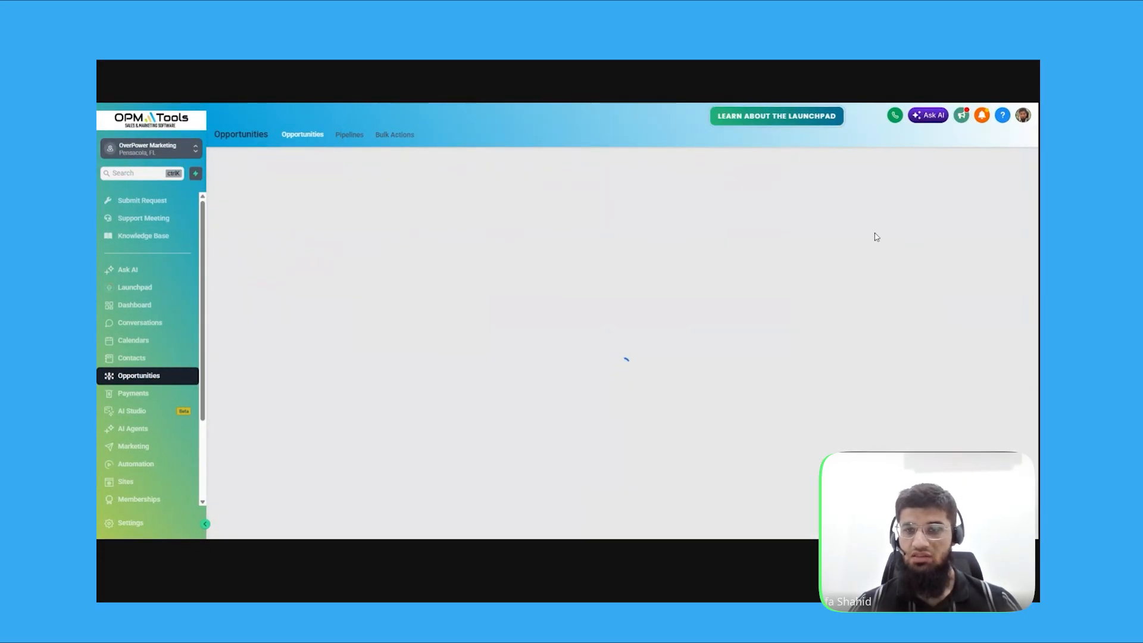
# Start a new opportunity pipeline and name it "Inbound Leads Pipeline"
pyautogui.click(351, 135)
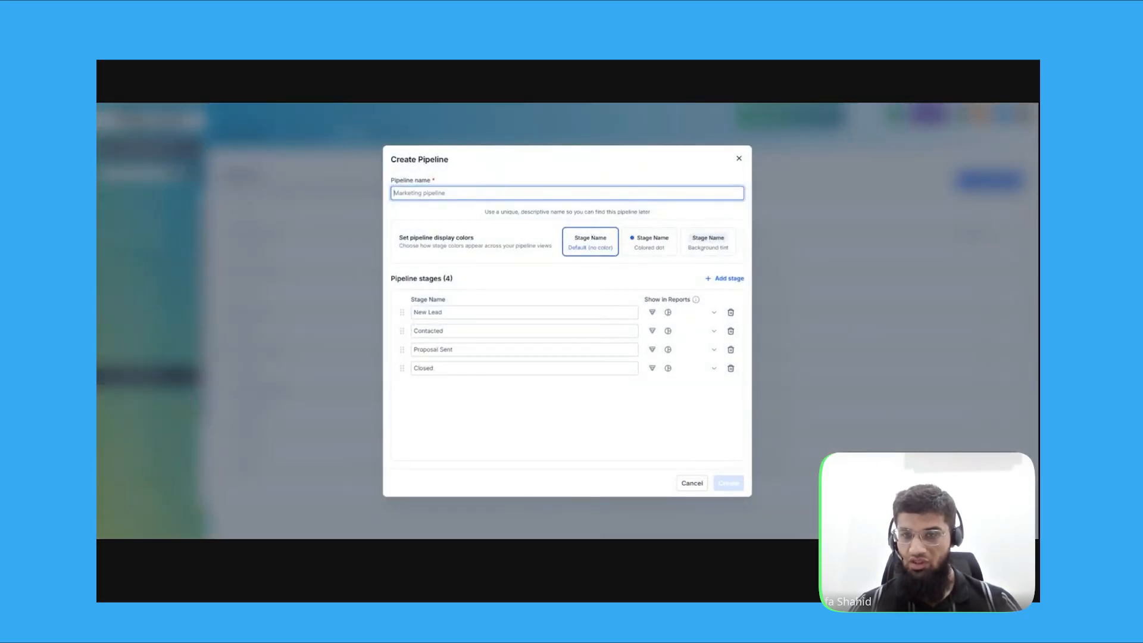
pyautogui.click(772, 104)
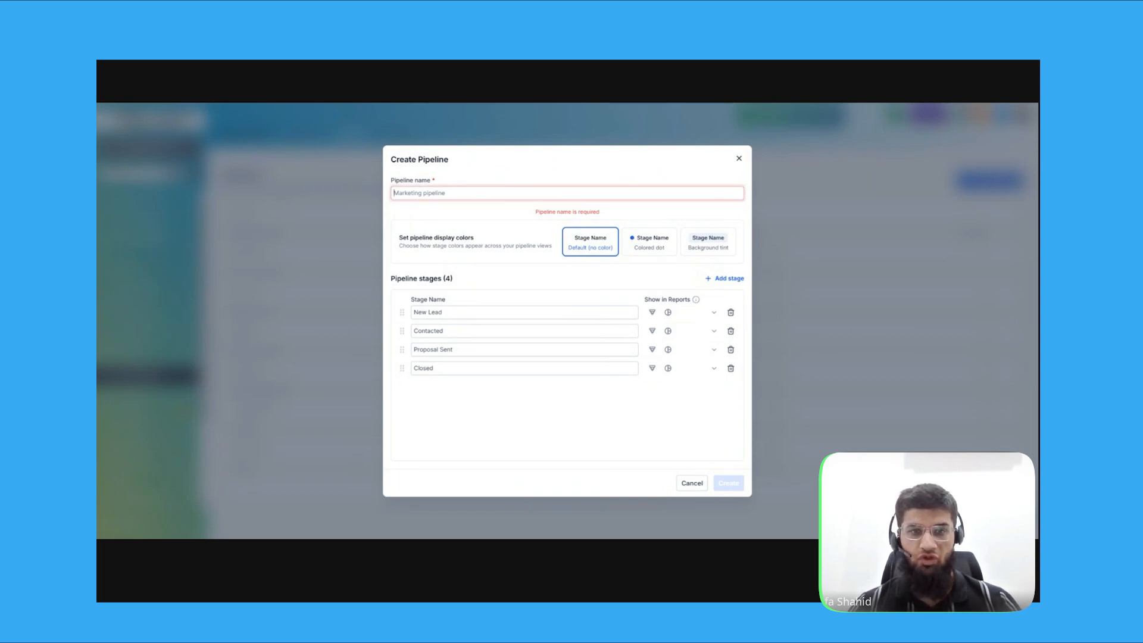
pyautogui.write('Inbound Leads Pipeline')
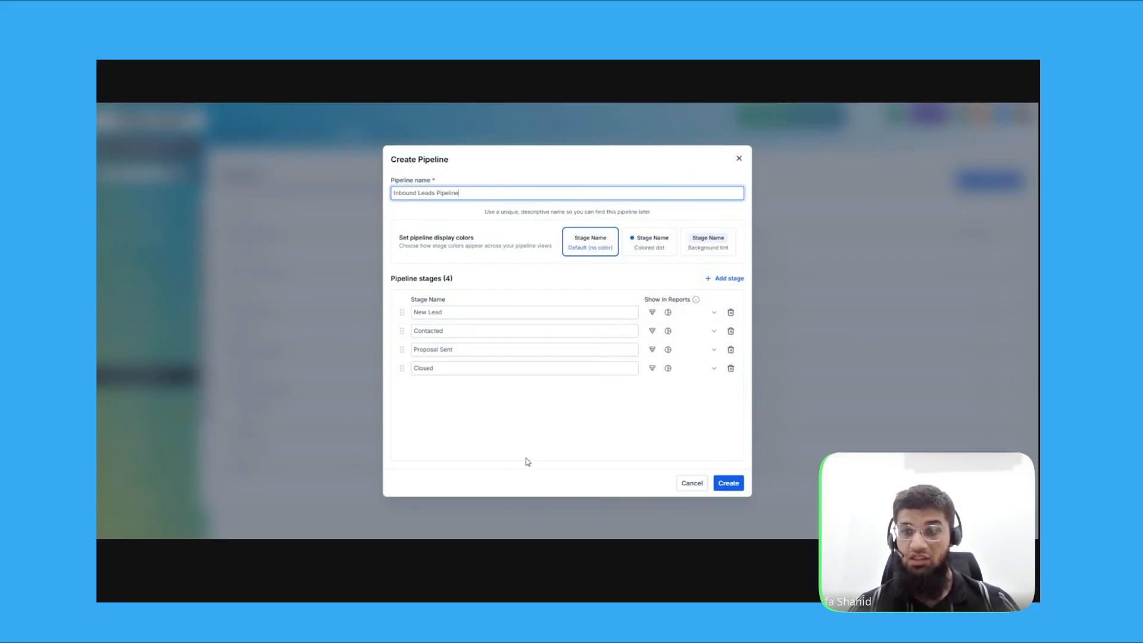
# Copy the Inbound Leads step-by-step journey from the Mapping User Journey sheet and paste it after the new pipeline's name in OPM Tools
pyautogui.click(746, 102)
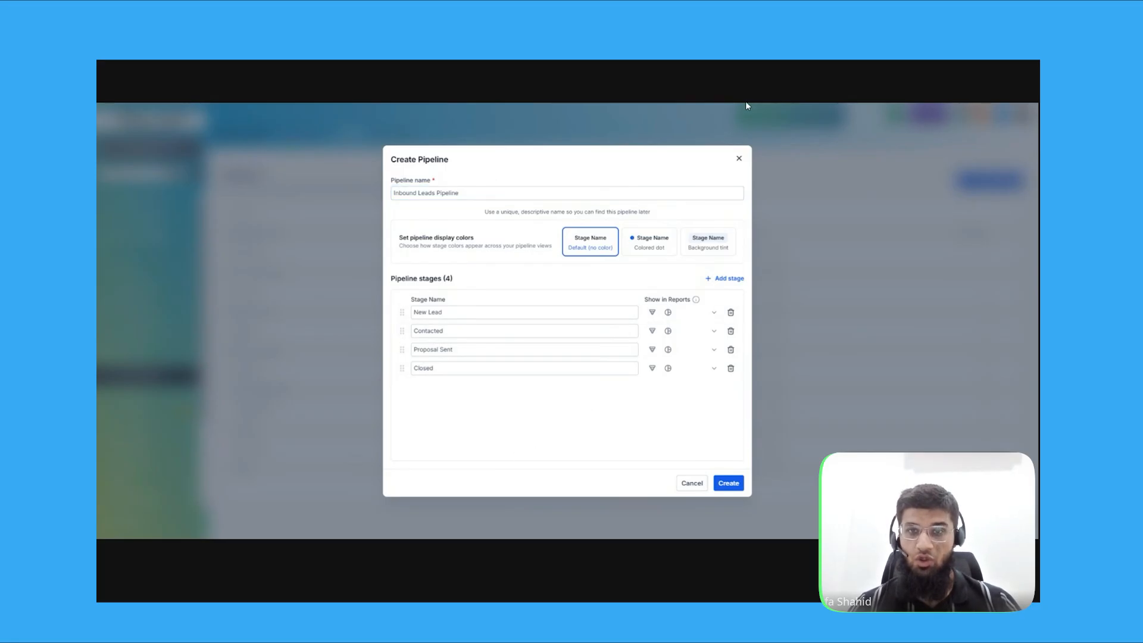
pyautogui.click(746, 103)
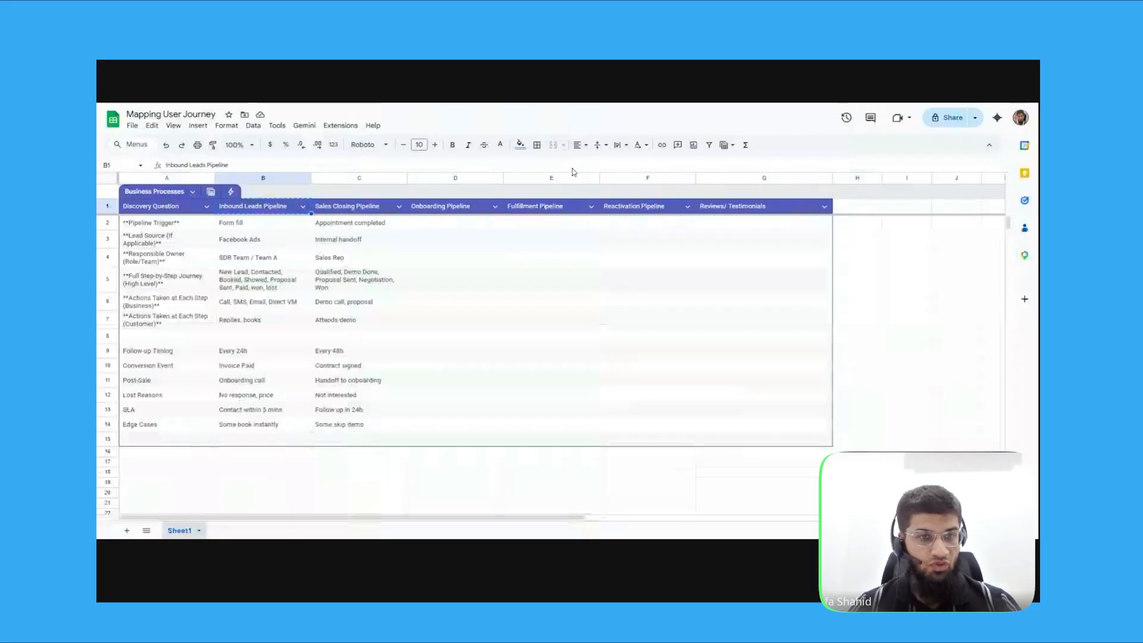
pyautogui.click(266, 283)
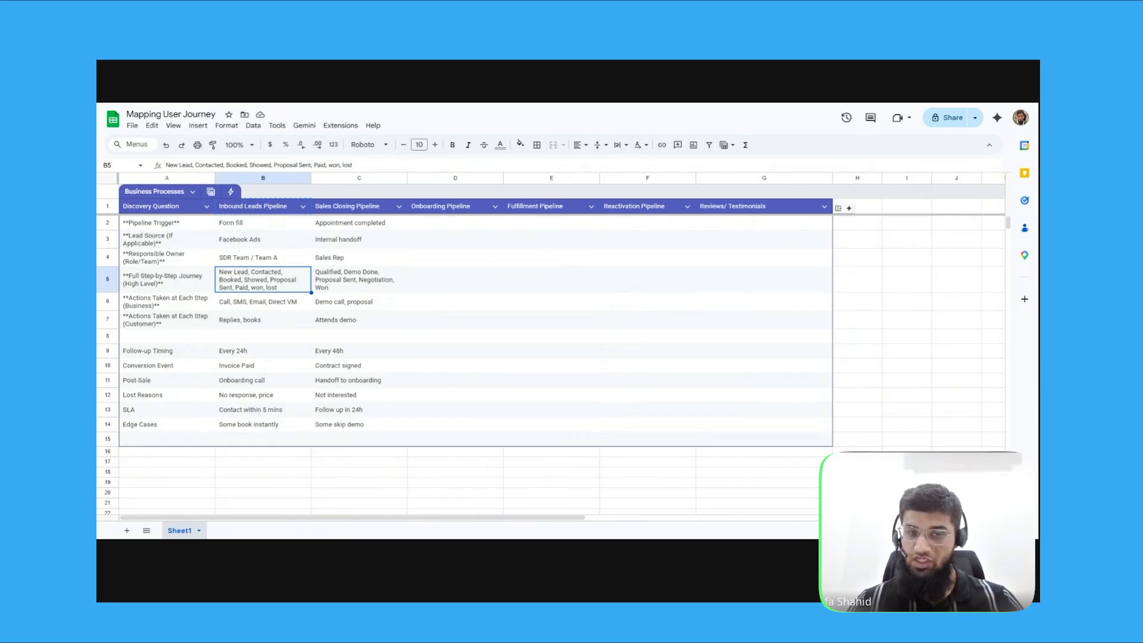
pyautogui.hotkey('ctrl', 'c')
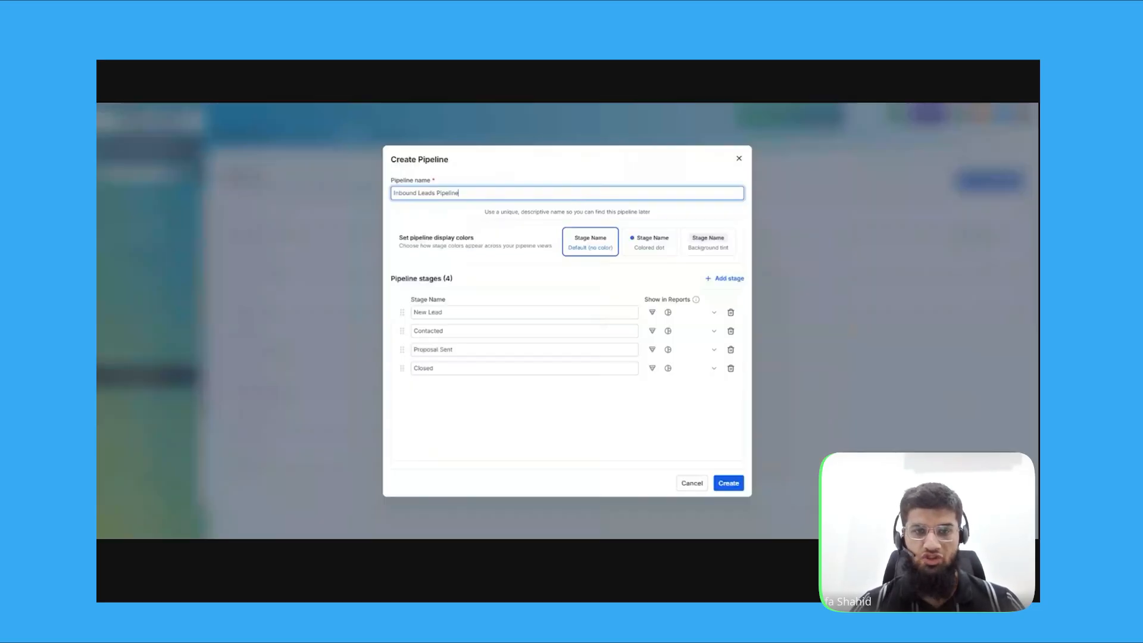
pyautogui.hotkey('ctrl', 'v')
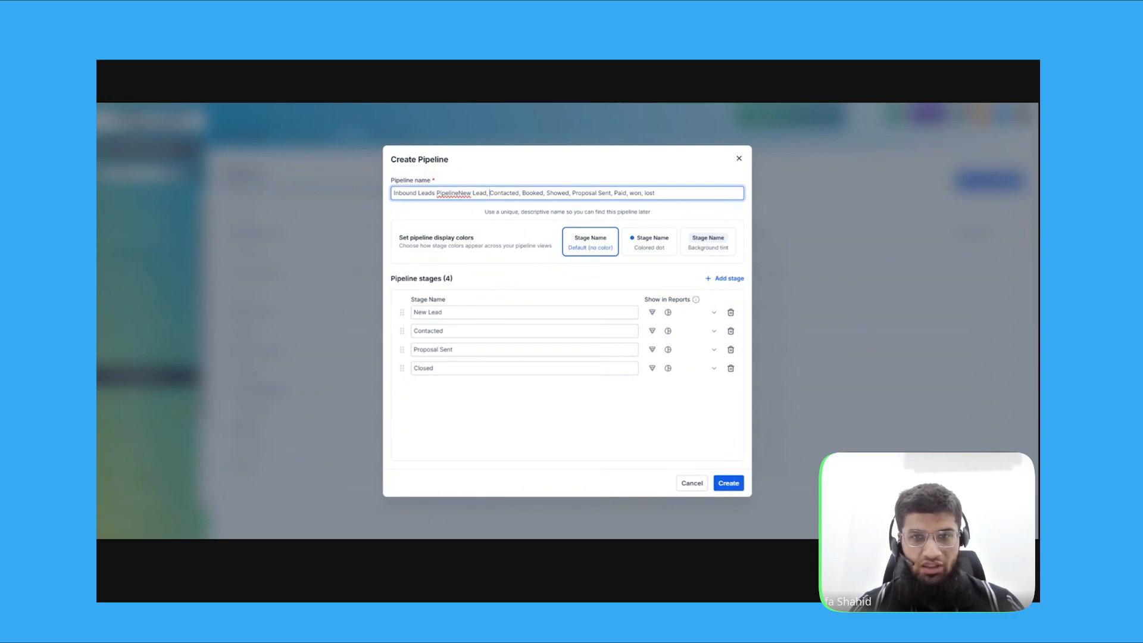
# Rename the third pipeline stage as "Booked", copying the word from the pasted stage list
pyautogui.hotkey('shift', 'Right')
pyautogui.hotkey('shift', 'Right')
pyautogui.hotkey('shift', 'Right')
pyautogui.hotkey('shift', 'Right')
pyautogui.hotkey('shift', 'Right')
pyautogui.hotkey('shift', 'Right')
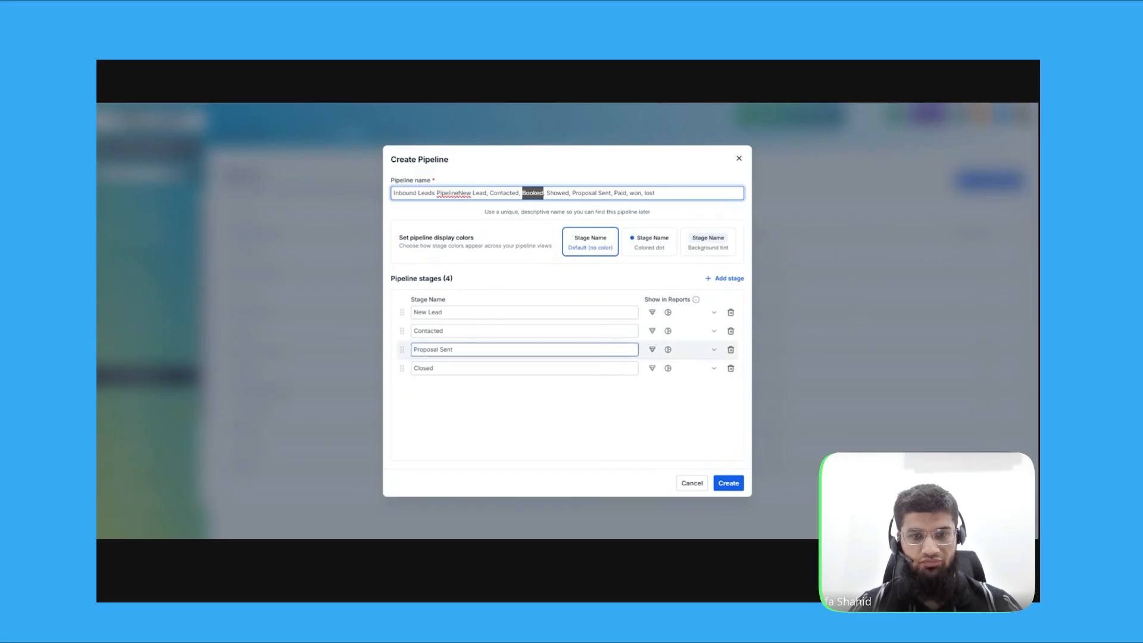
pyautogui.click(506, 349)
pyautogui.hotkey('ctrl', 'a')
pyautogui.hotkey('ctrl', 'v')
# Rename the fourth pipeline stage as "Showed", taking the word from the pasted stage list
pyautogui.click(574, 193)
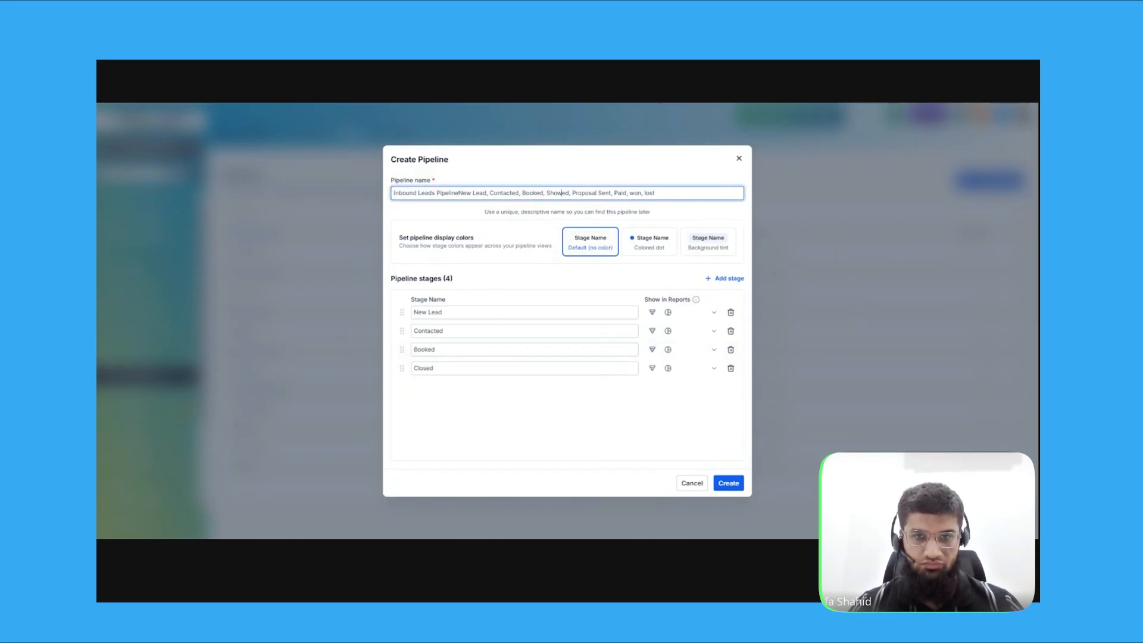
pyautogui.press('Left')
pyautogui.hotkey('shift', 'Right')
pyautogui.hotkey('shift', 'Right')
pyautogui.hotkey('shift', 'Right')
pyautogui.hotkey('shift', 'Right')
pyautogui.hotkey('shift', 'Right')
pyautogui.hotkey('shift', 'Right')
pyautogui.hotkey('shift', 'Right')
pyautogui.hotkey('shift', 'Right')
pyautogui.hotkey('shift', 'Right')
pyautogui.hotkey('shift', 'Right')
pyautogui.hotkey('shift', 'Right')
pyautogui.hotkey('shift', 'Right')
pyautogui.hotkey('shift', 'Right')
pyautogui.hotkey('shift', 'Right')
pyautogui.hotkey('shift', 'Right')
pyautogui.hotkey('shift', 'Right')
pyautogui.hotkey('shift', 'Right')
pyautogui.hotkey('shift', 'Right')
pyautogui.hotkey('shift', 'Right')
pyautogui.hotkey('shift', 'Right')
pyautogui.hotkey('shift', 'Right')
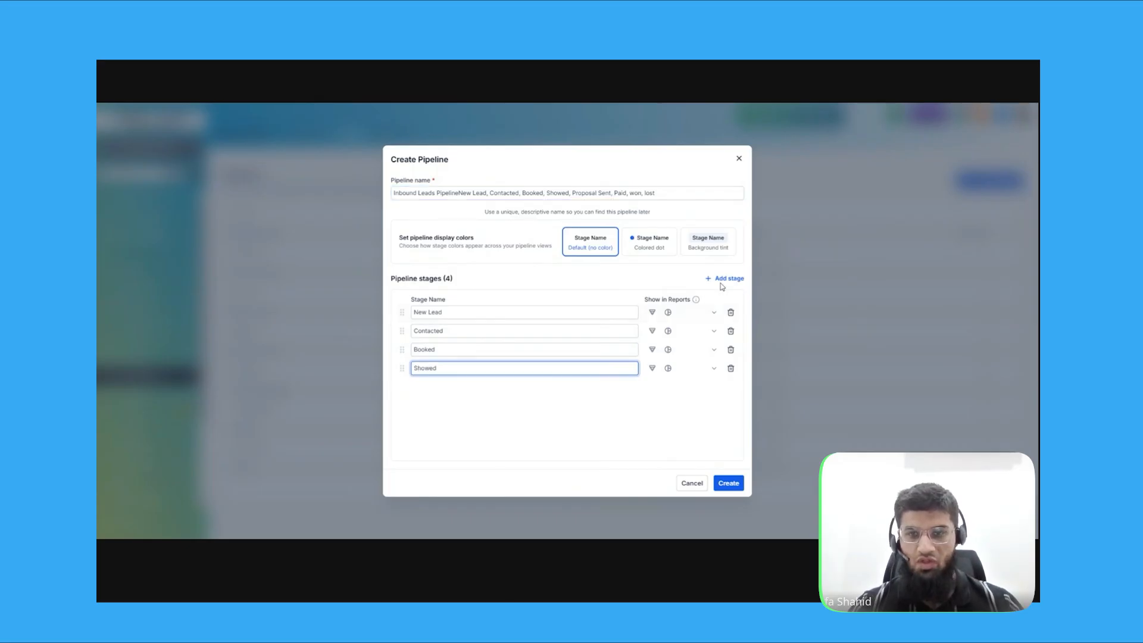
# Add a fifth stage named "Proposal Sent" and trim the pipeline name back to "Inbound Leads Pipeline"
pyautogui.click(727, 279)
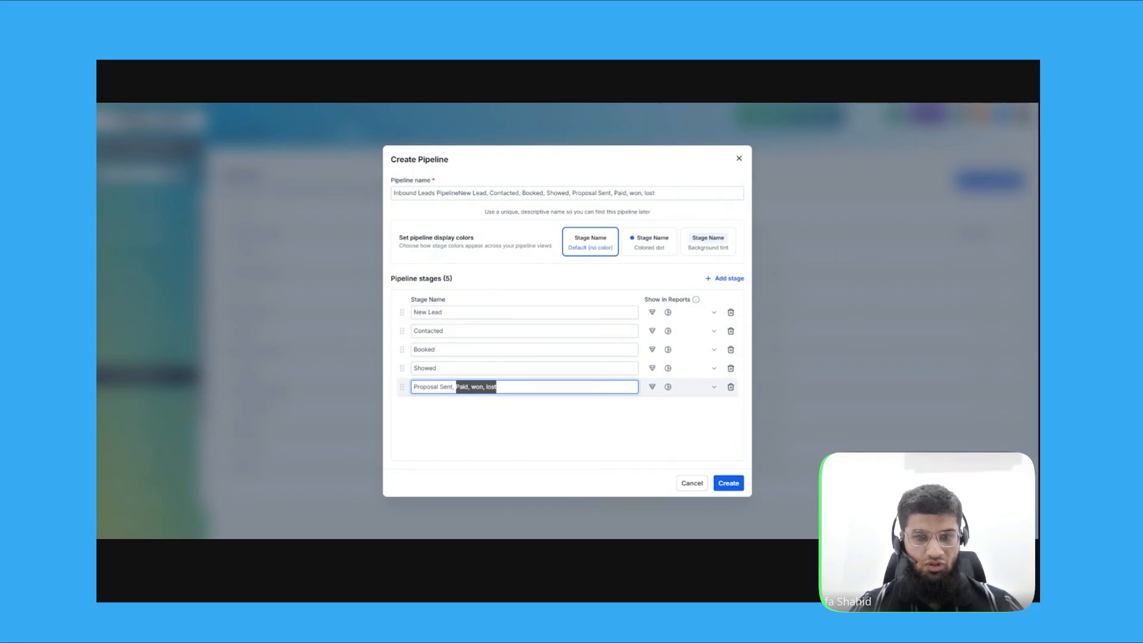
pyautogui.press('BackSpace')
pyautogui.press('BackSpace')
pyautogui.press('BackSpace')
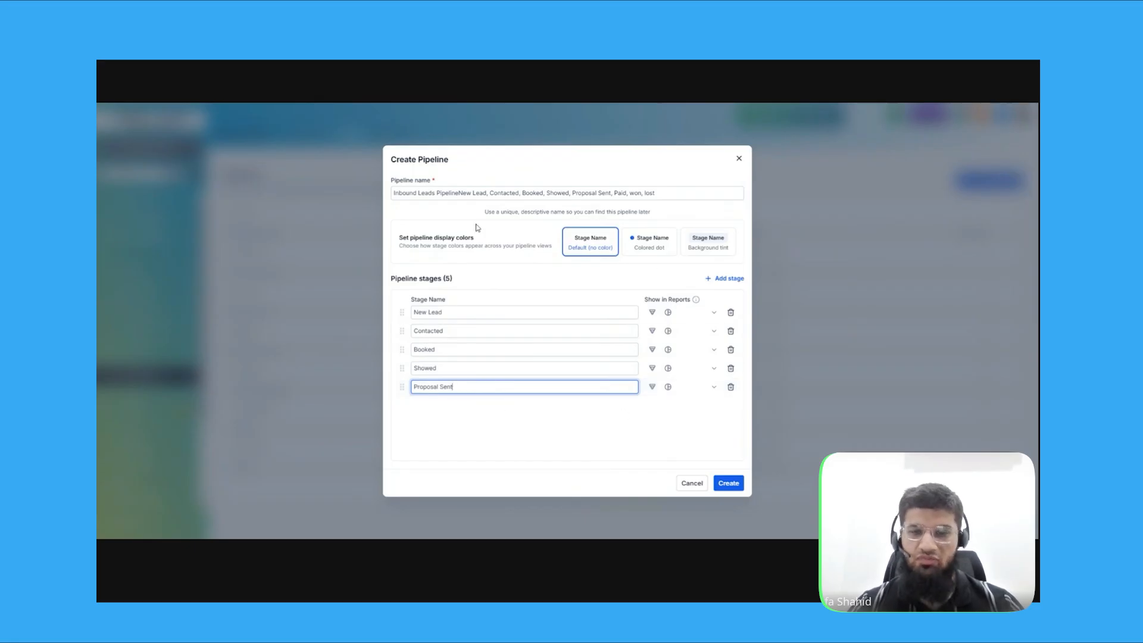
pyautogui.moveTo(656, 193); pyautogui.dragTo(459, 193)
pyautogui.press('BackSpace')
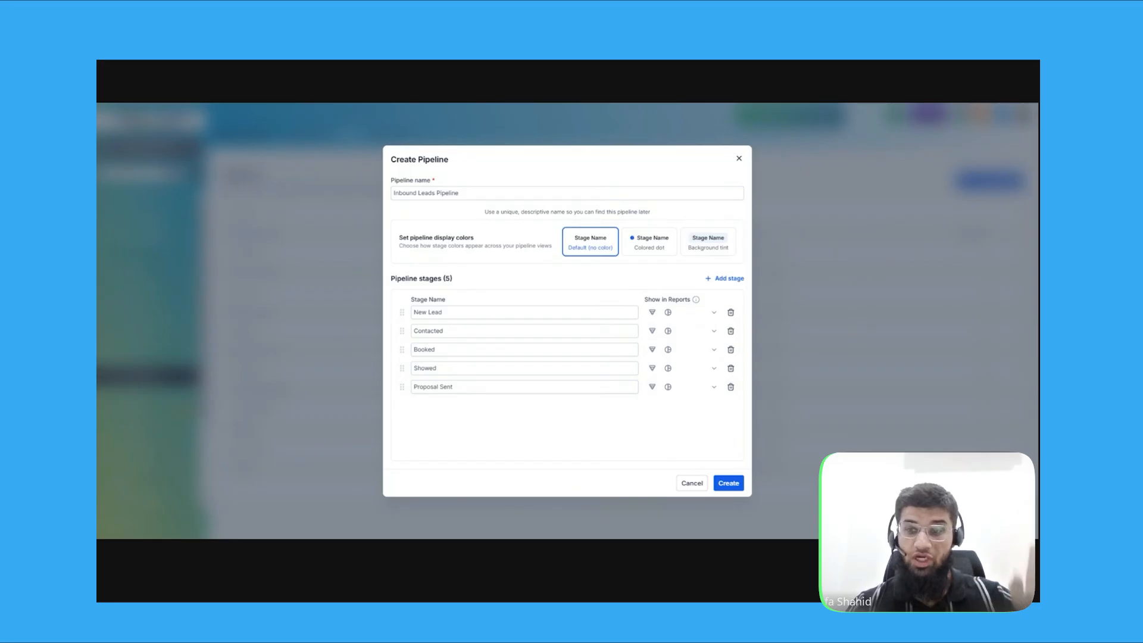
# Switch to the Mapping User Journey sheet and review the Sales Closing conversion event and the Inbound Leads SLA
pyautogui.hotkey('ctrl', 'Tab')
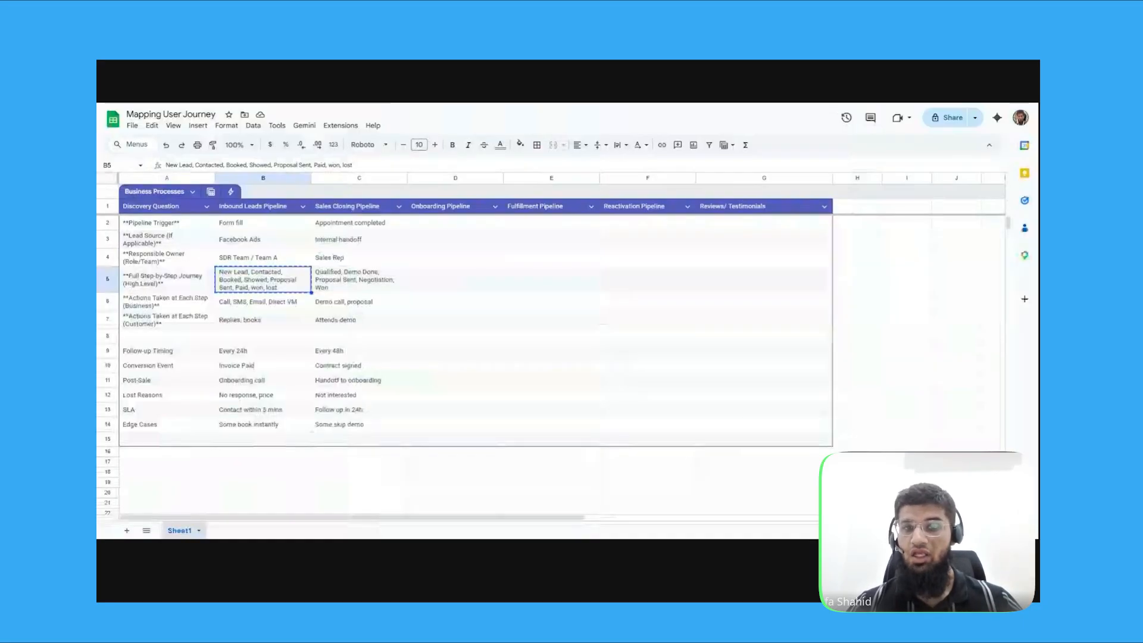
pyautogui.click(383, 370)
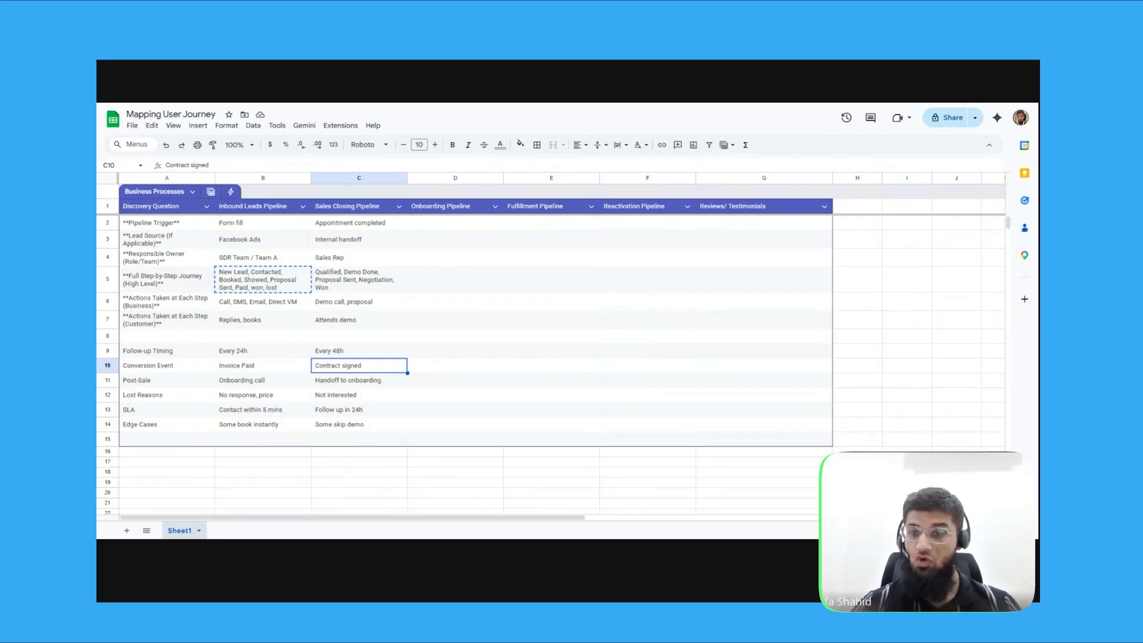
pyautogui.click(279, 410)
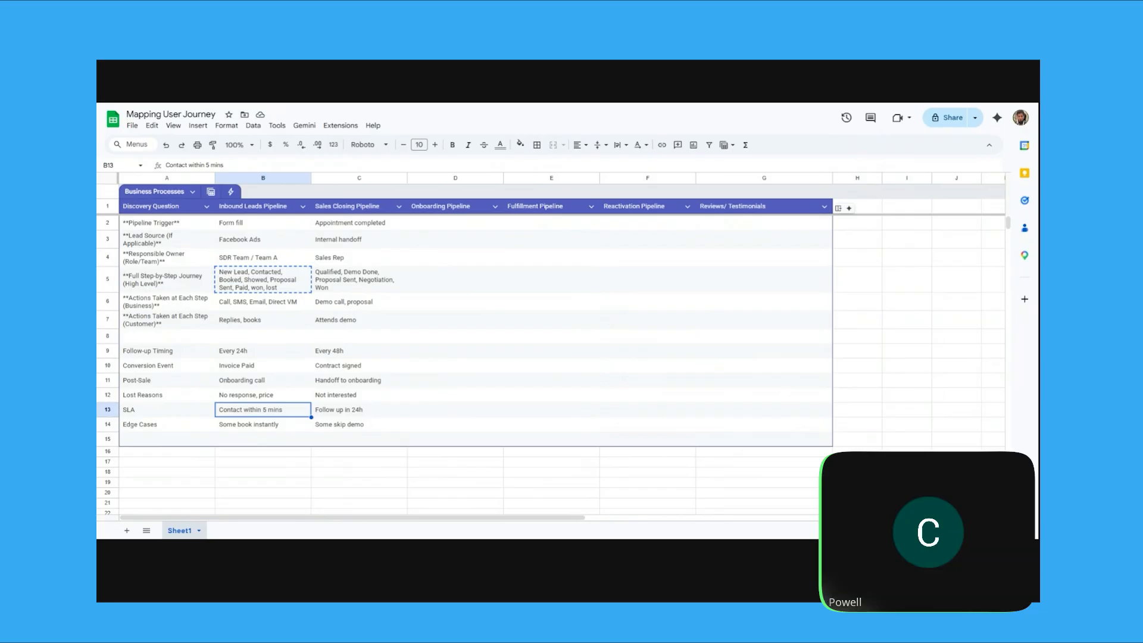
pyautogui.click(534, 268)
pyautogui.press('Escape')
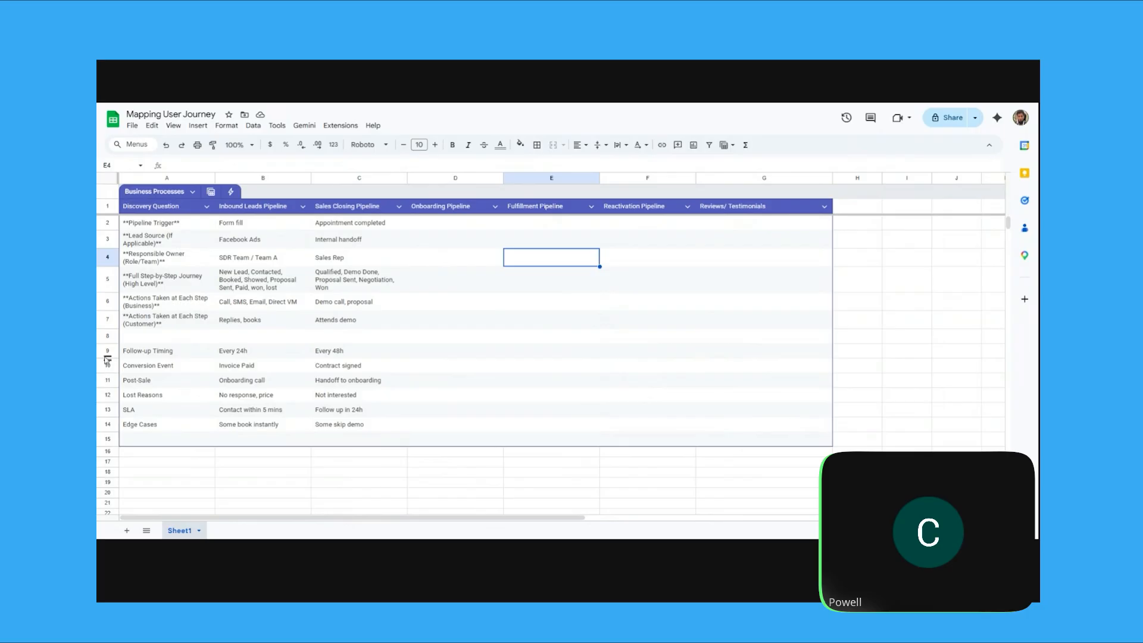
# Delete the blank row above Follow-up Timing and the blank row below Edge Cases from the Business Processes table
pyautogui.click(107, 337)
pyautogui.rightClick(108, 337)
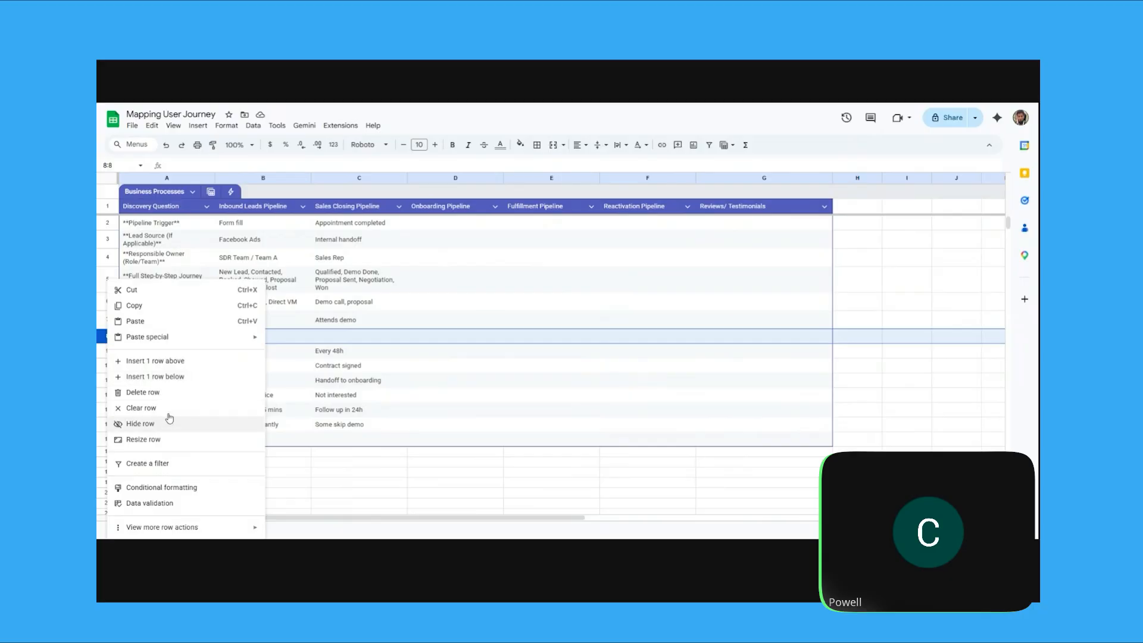
pyautogui.click(143, 393)
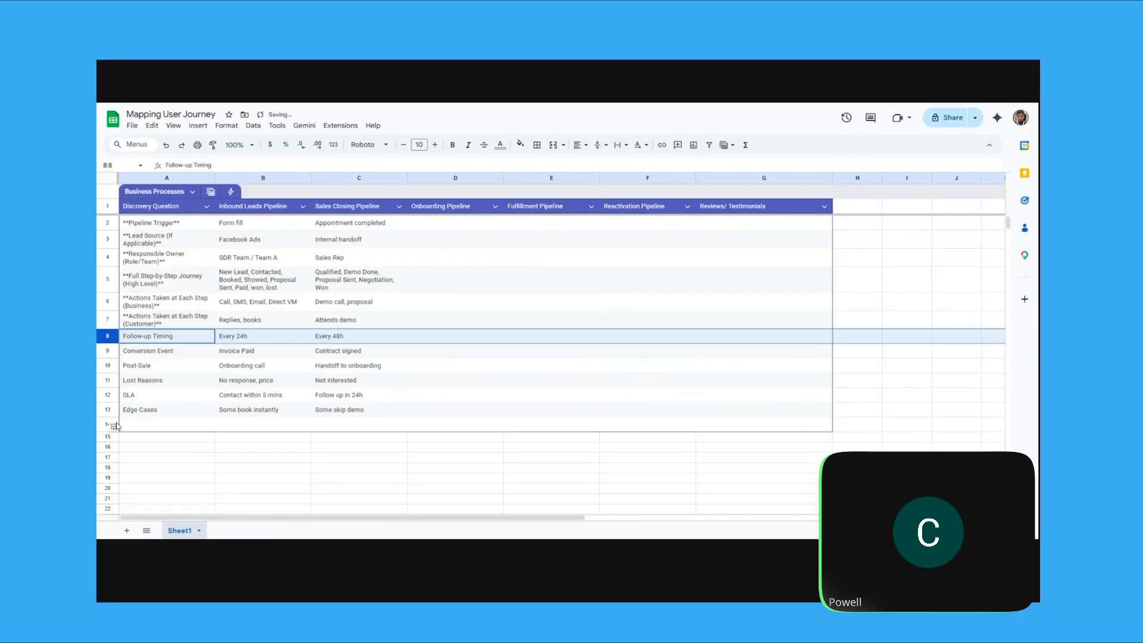
pyautogui.rightClick(107, 427)
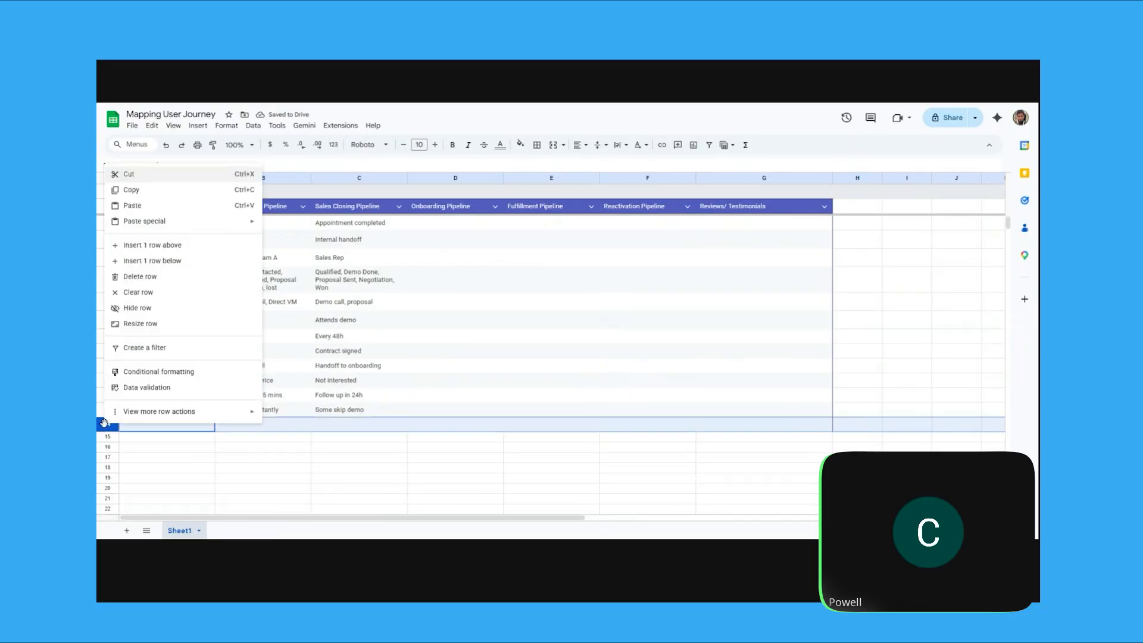
pyautogui.click(176, 278)
pyautogui.click(562, 457)
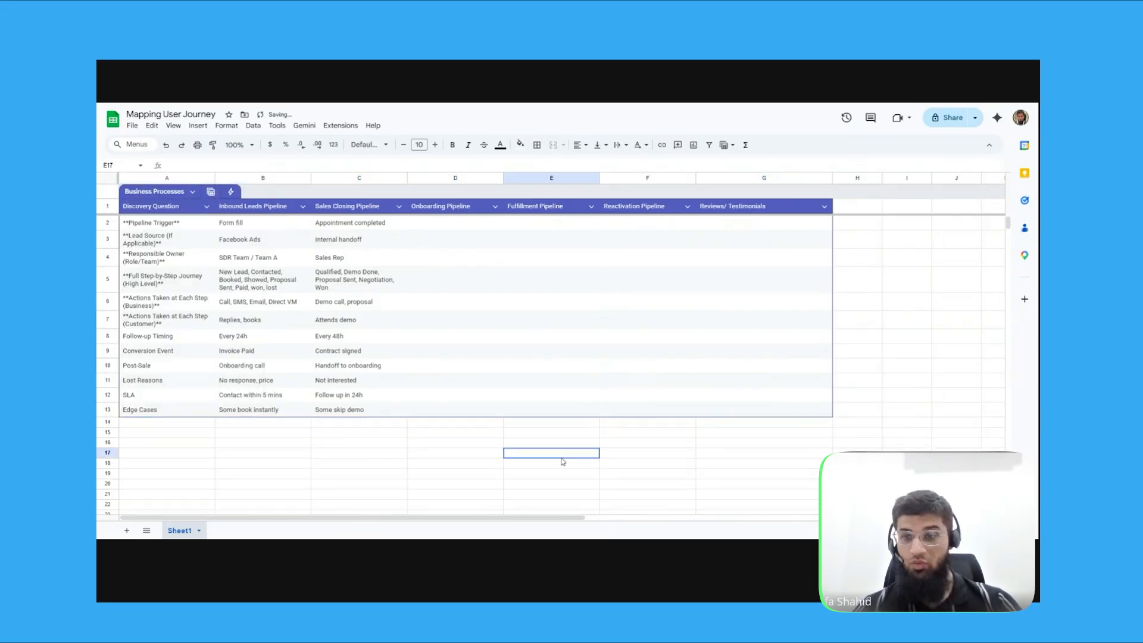